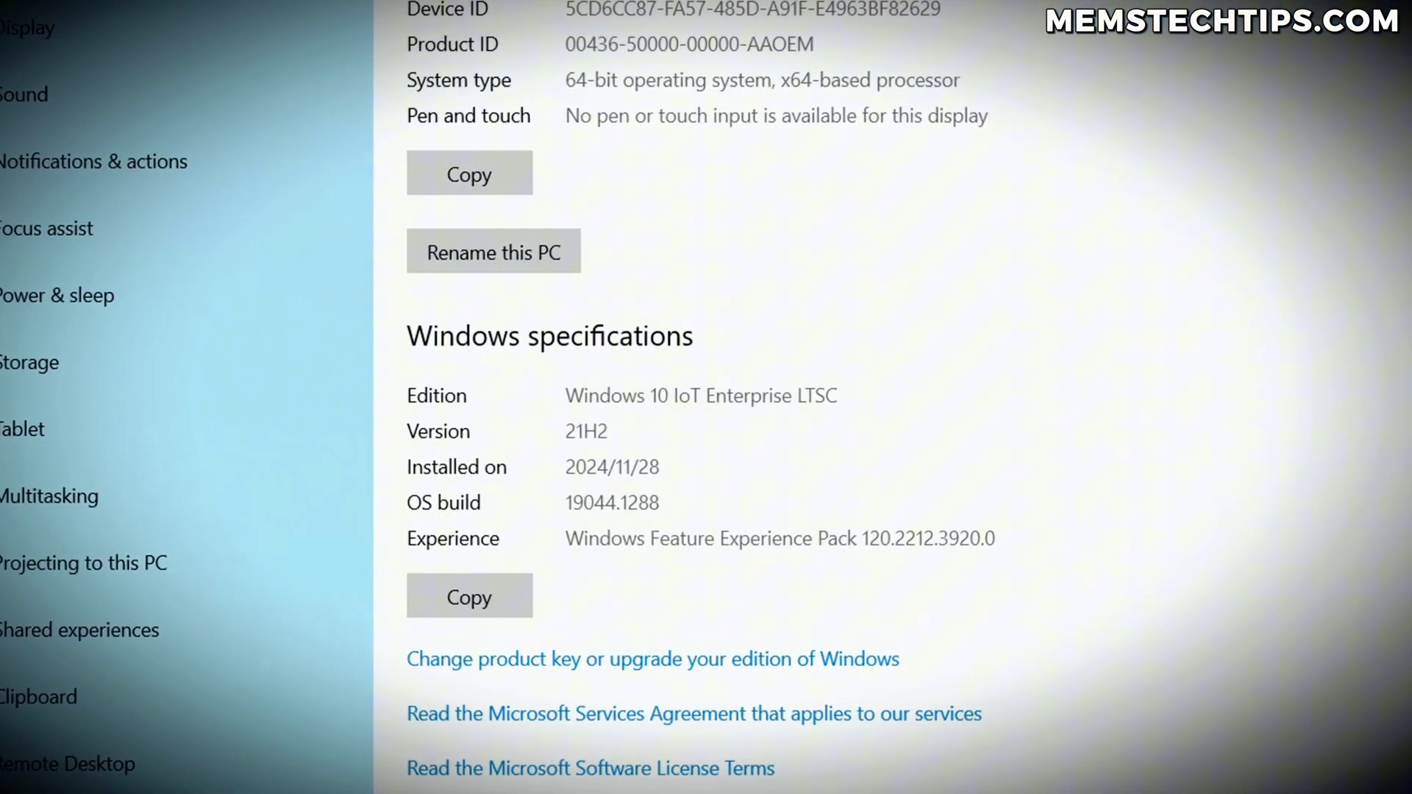
Highlight the Windows 10 IoT Enterprise LTSC edition and the version value on the About page.
left_click_drag(565, 394, 840, 397)
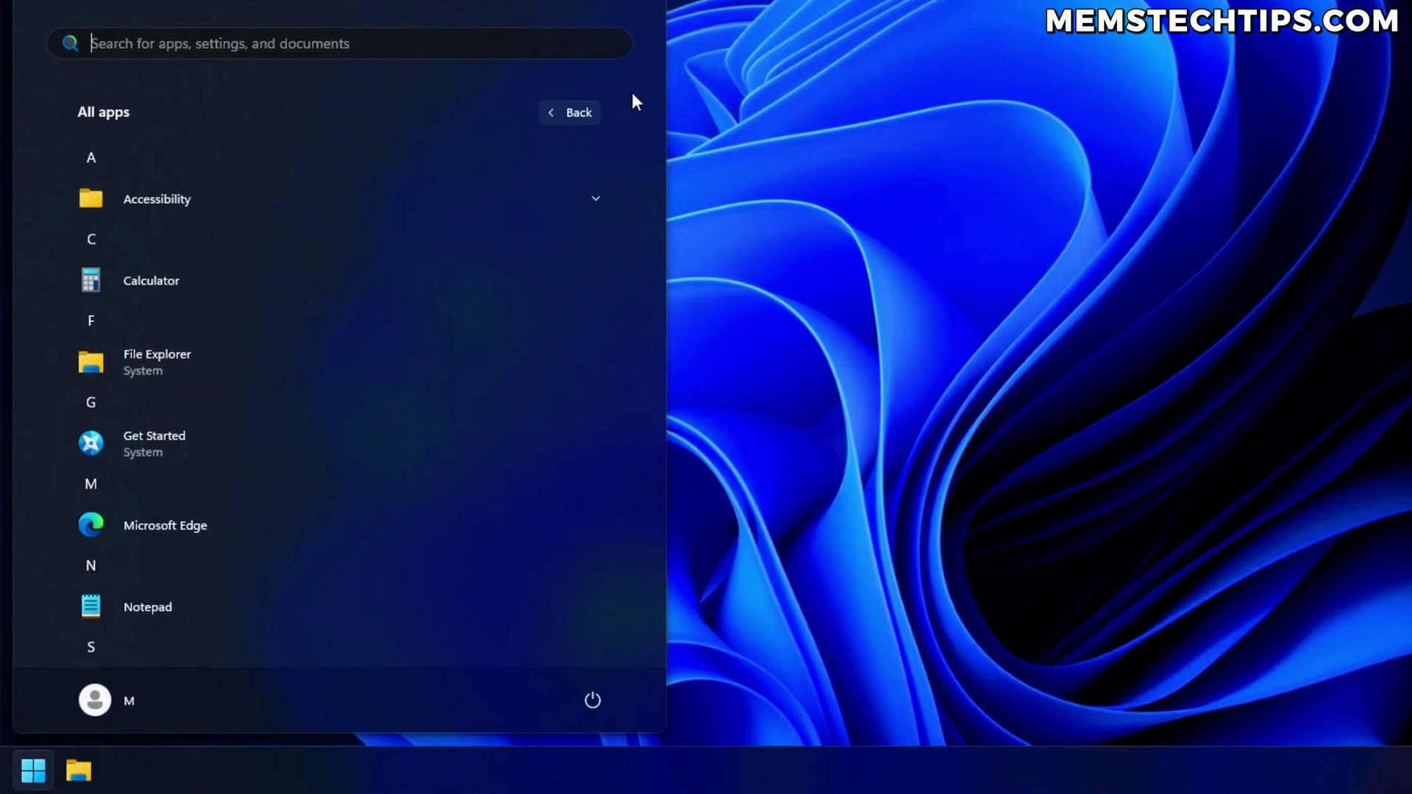
mouse_move(342, 399)
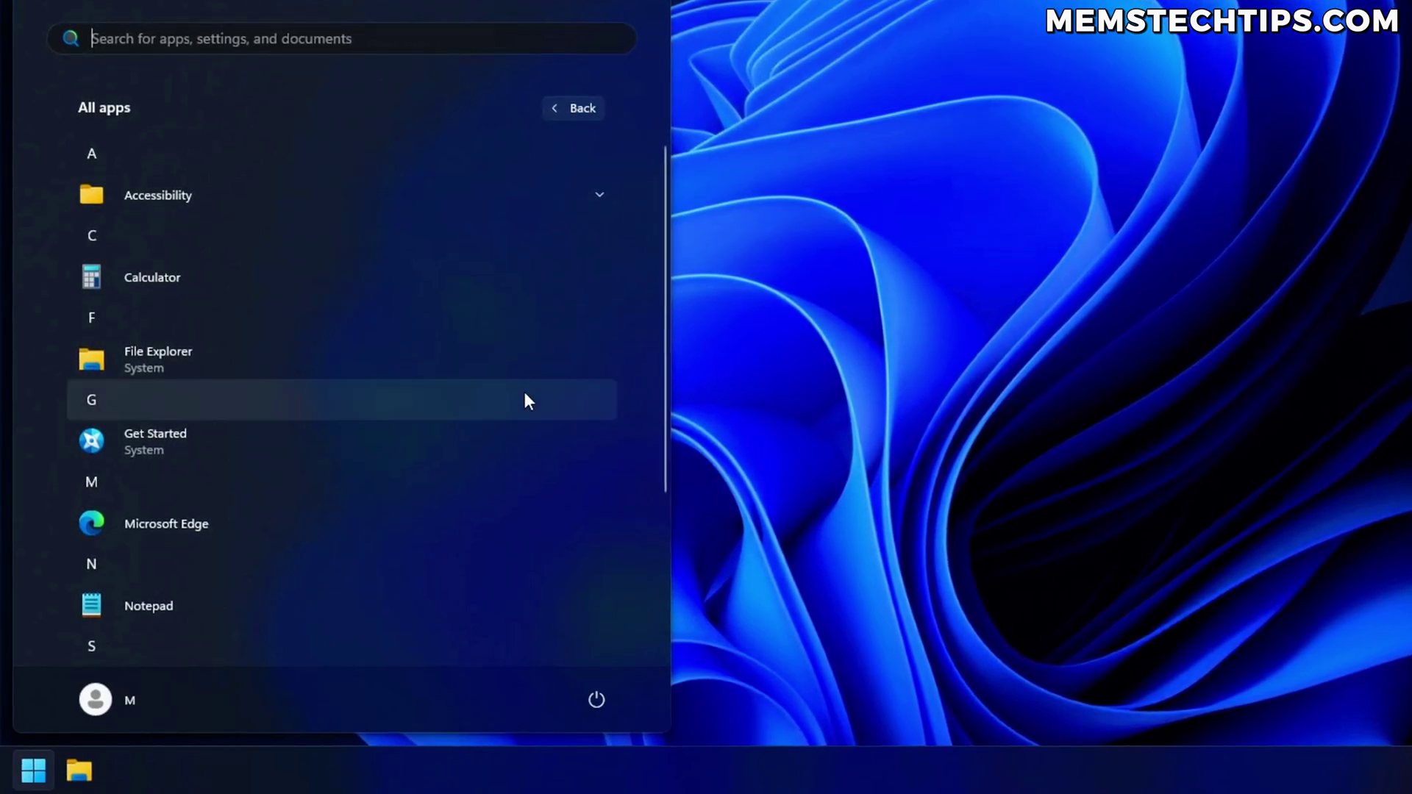
scroll(522, 388, "down", 3)
scroll(441, 453, "up", 3)
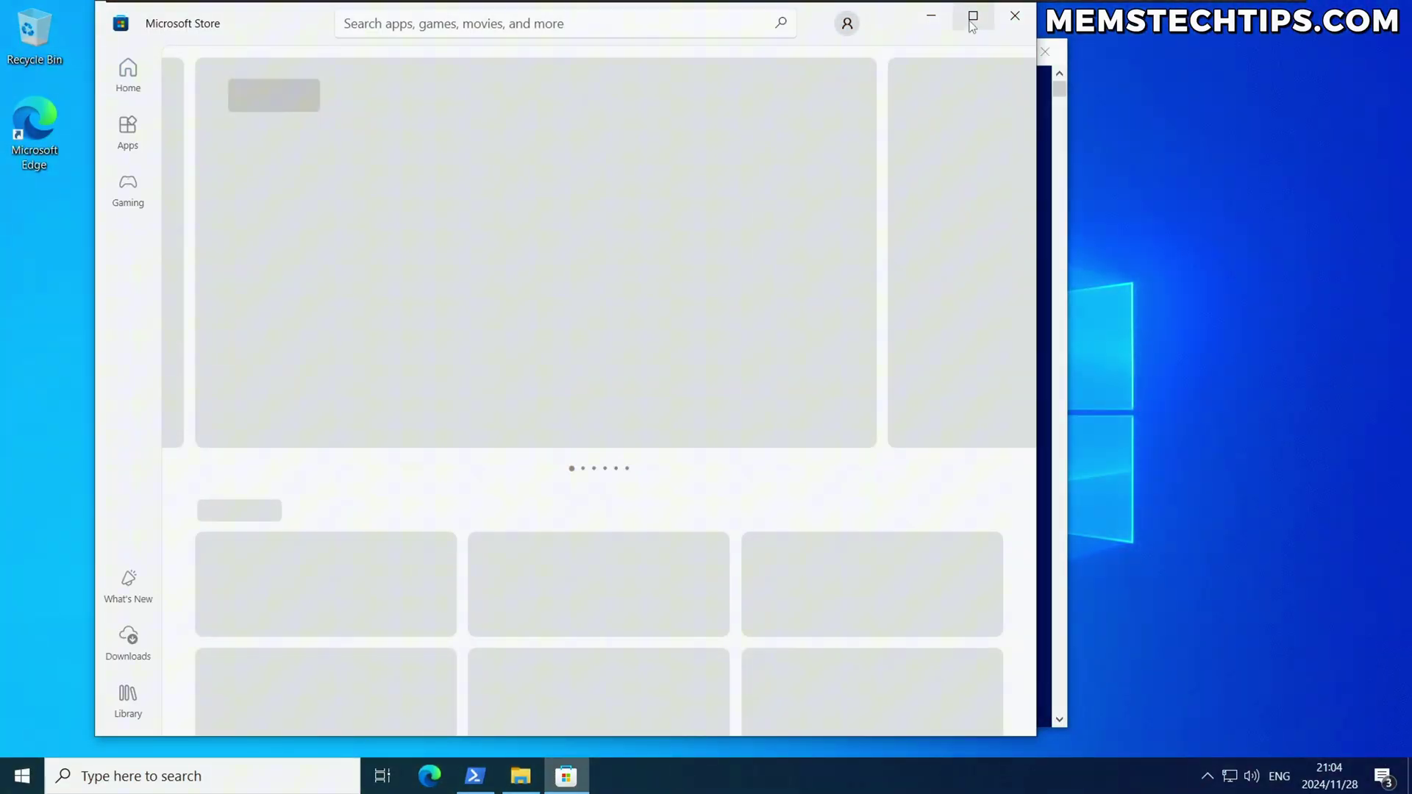
left_click(974, 16)
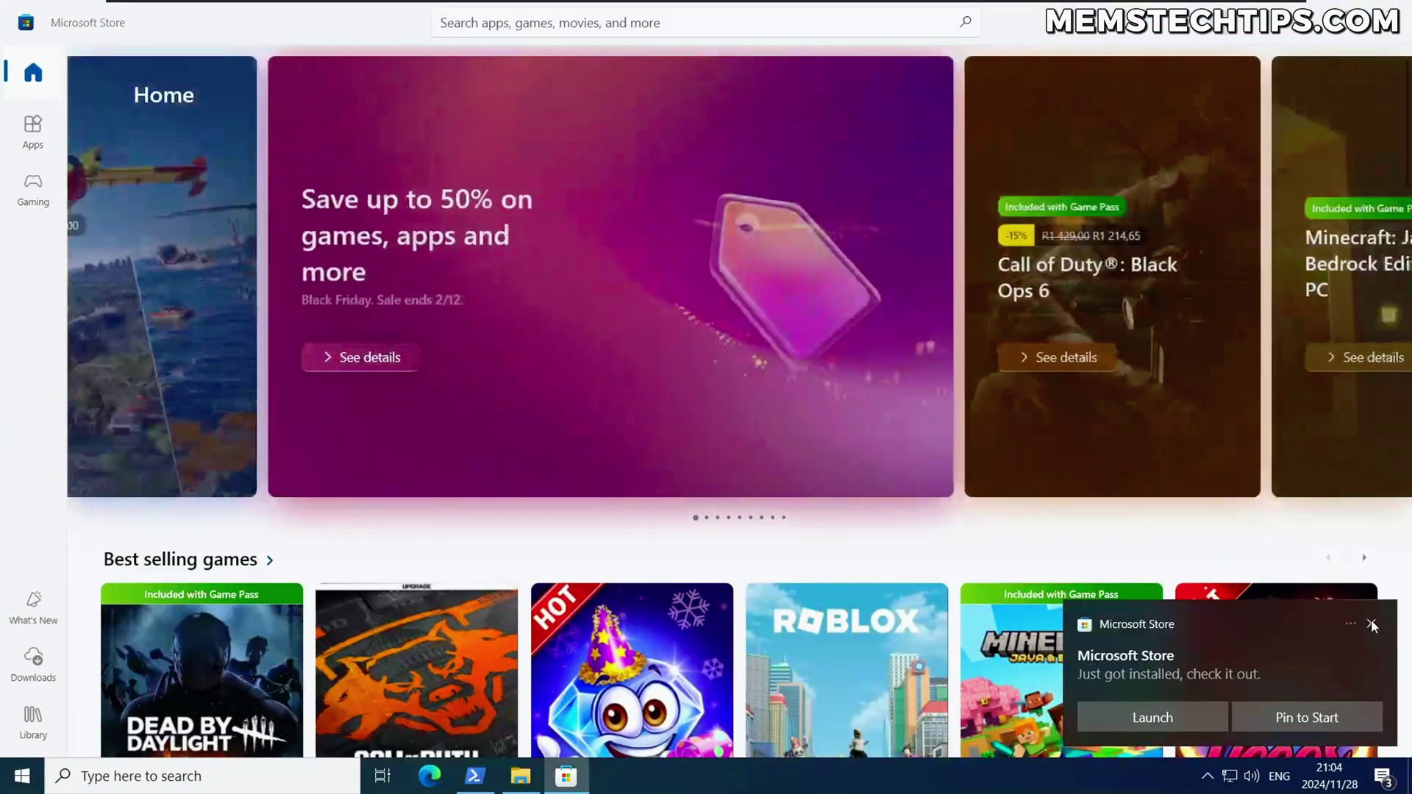
left_click(1371, 624)
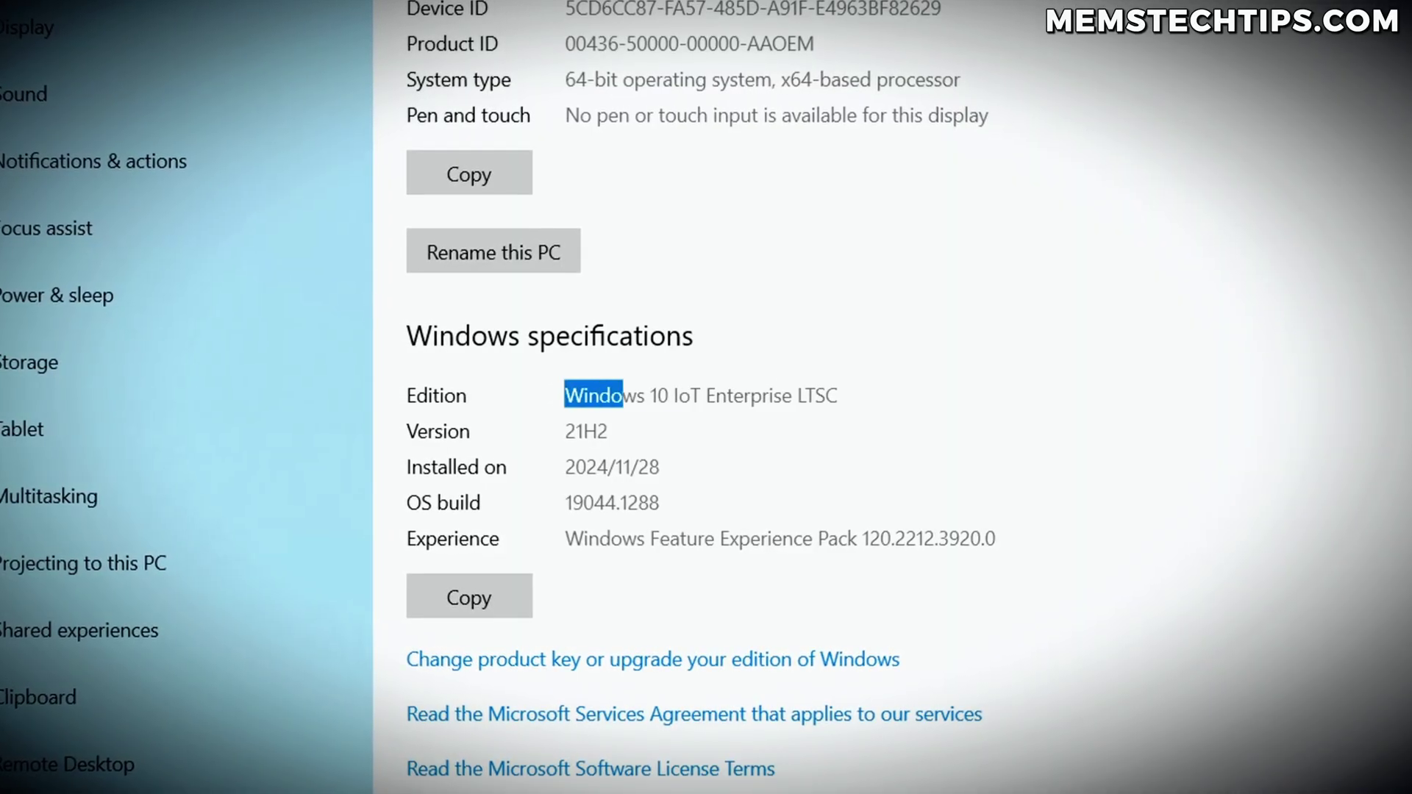
left_click_drag(623, 395, 840, 398)
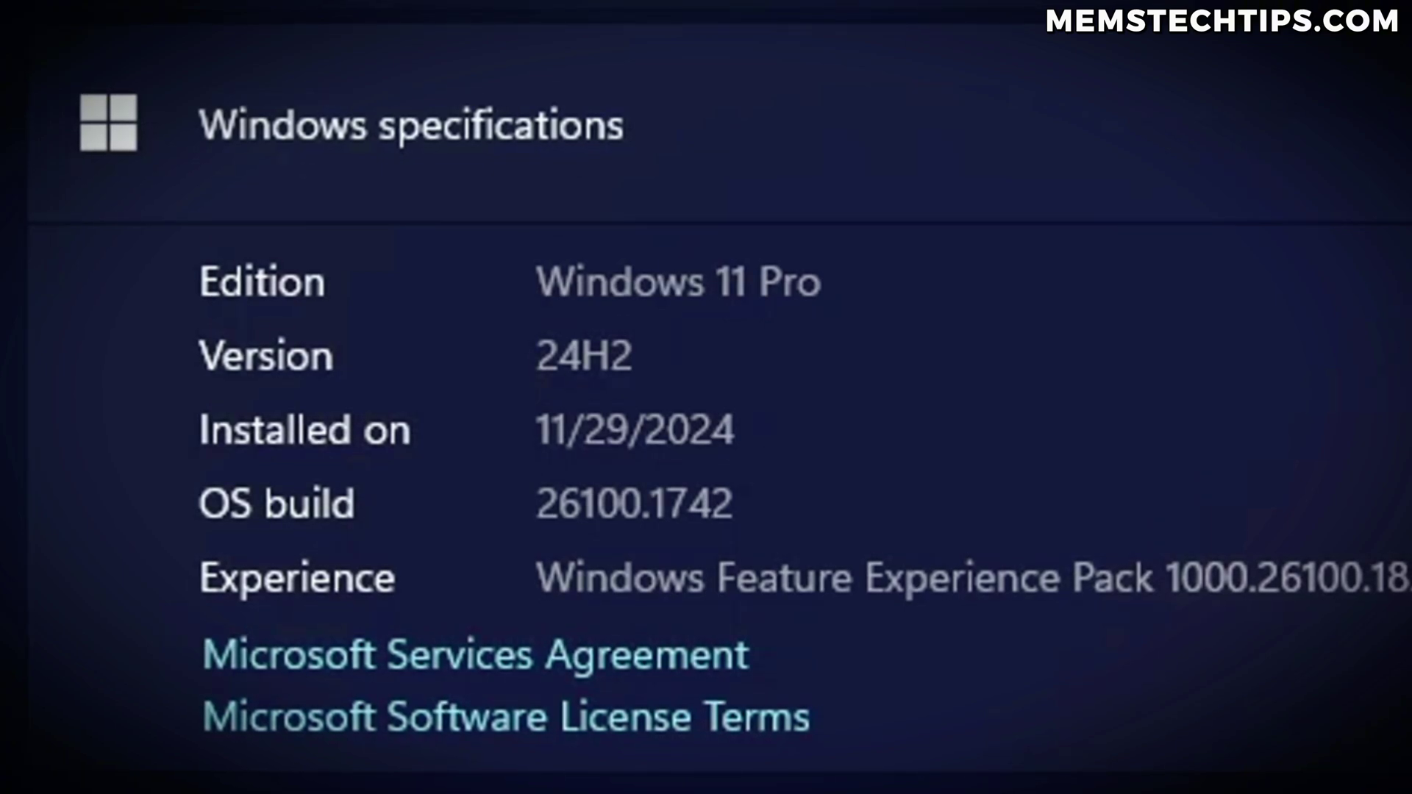
double_click(584, 356)
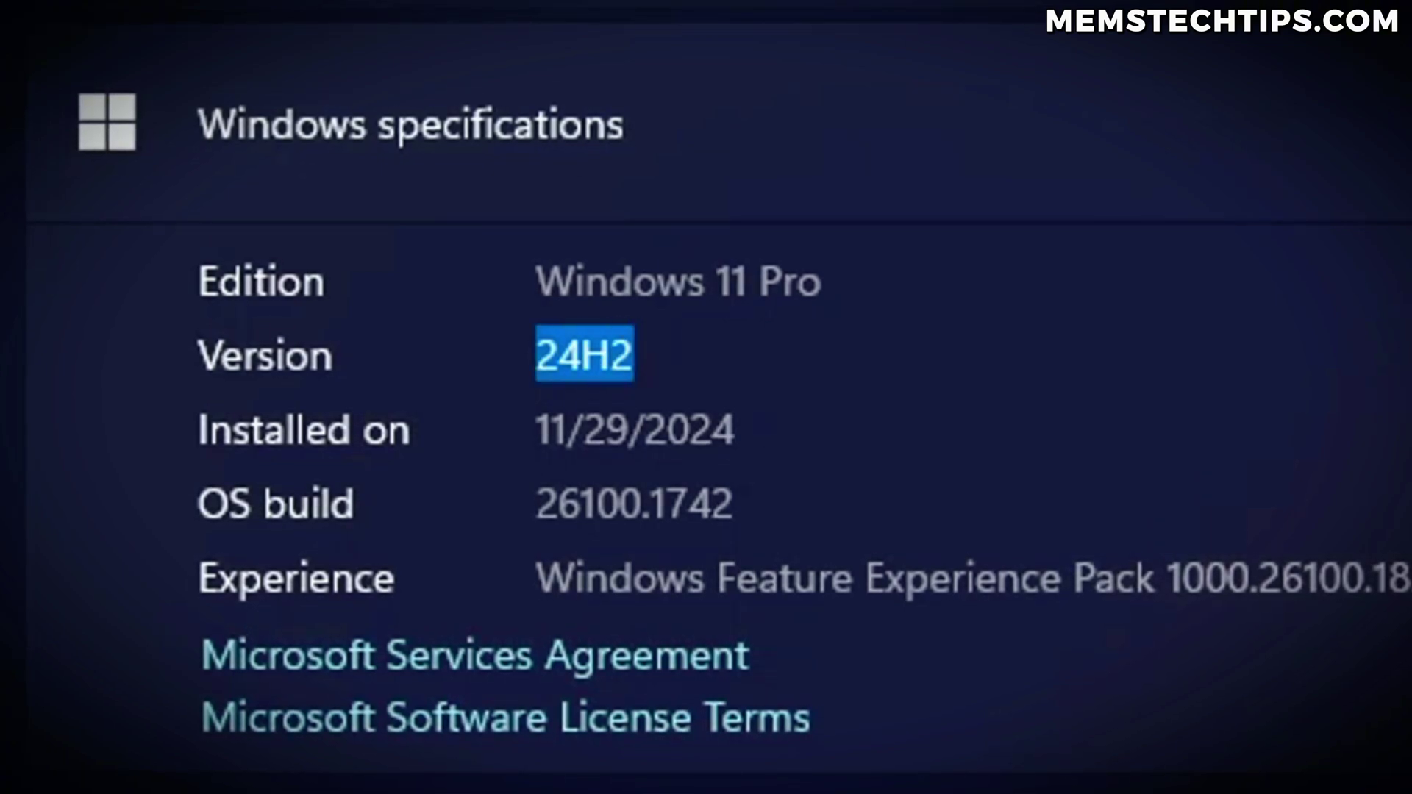
left_click(835, 404)
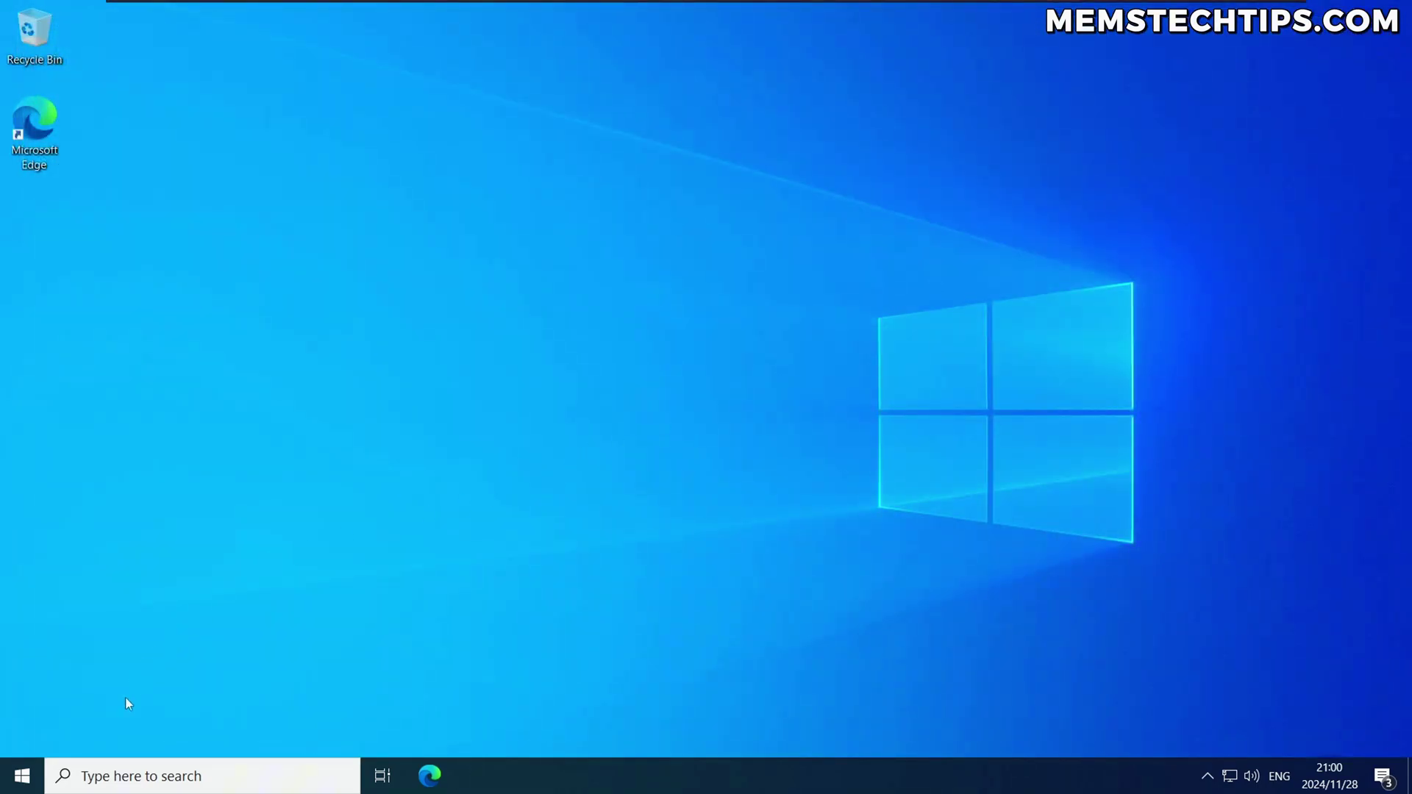
Search C:\Windows\WinSxS for wsreset and open the matching component folder.
key("super+e")
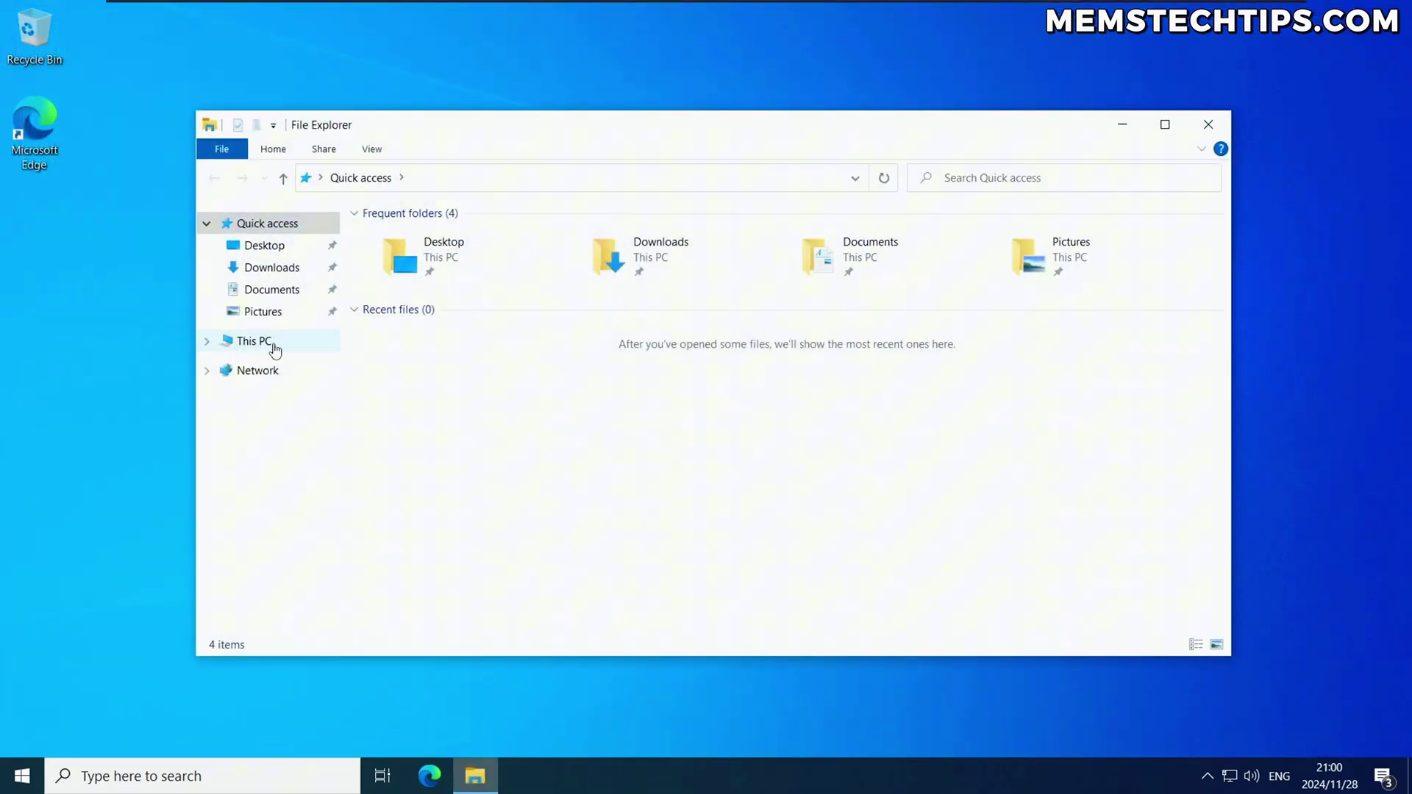
left_click(275, 350)
double_click(478, 436)
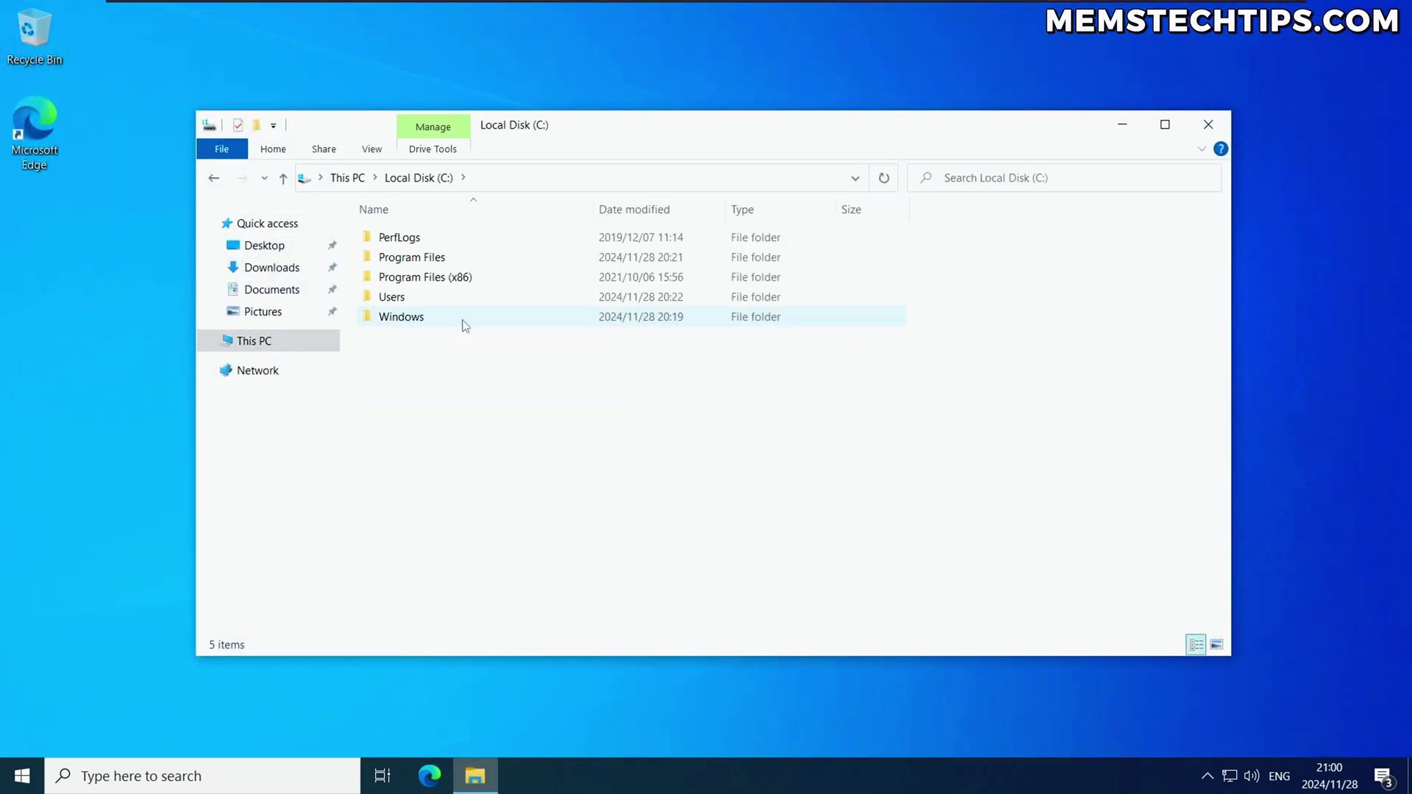
double_click(433, 322)
left_click(520, 376)
type("w")
left_click(400, 271)
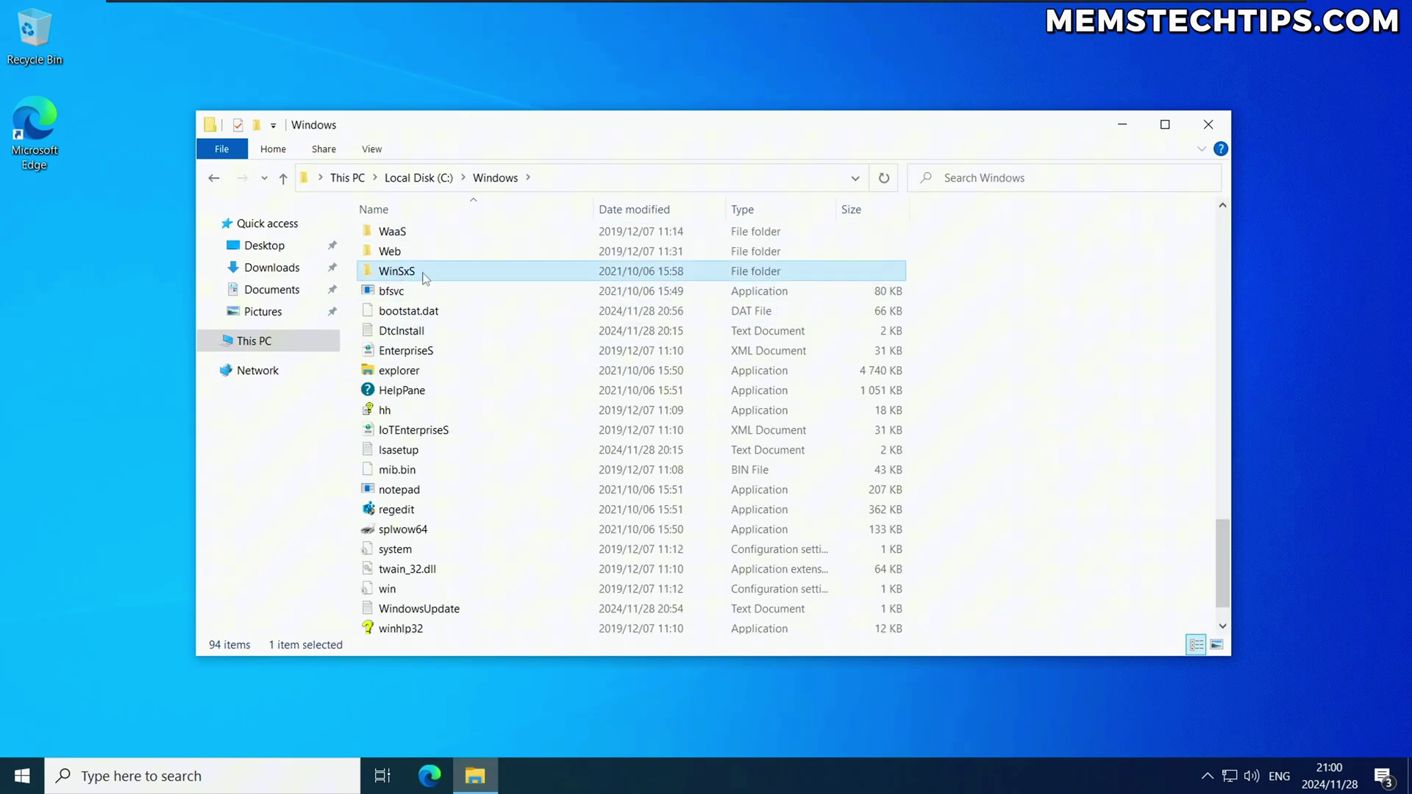
double_click(425, 276)
left_click(969, 181)
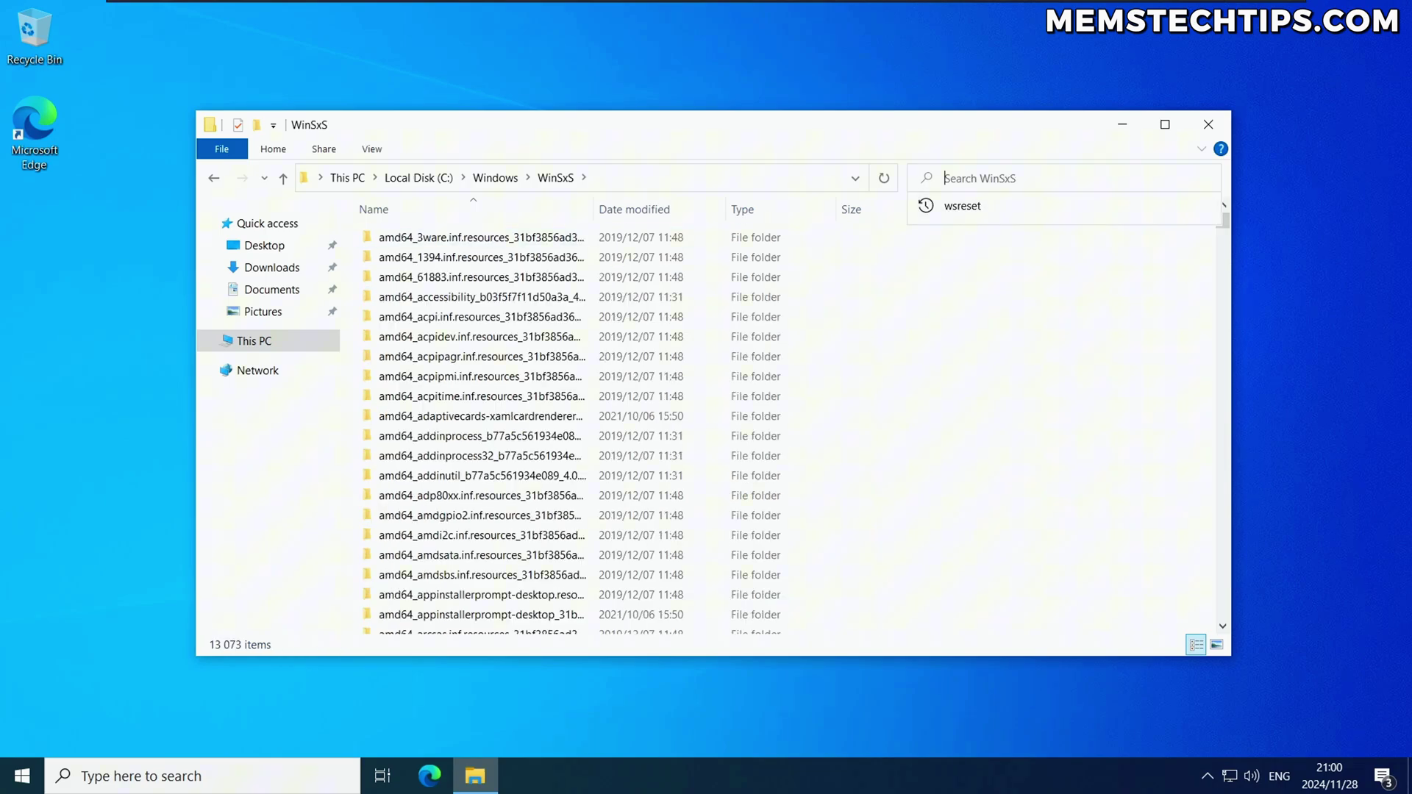
left_click(961, 206)
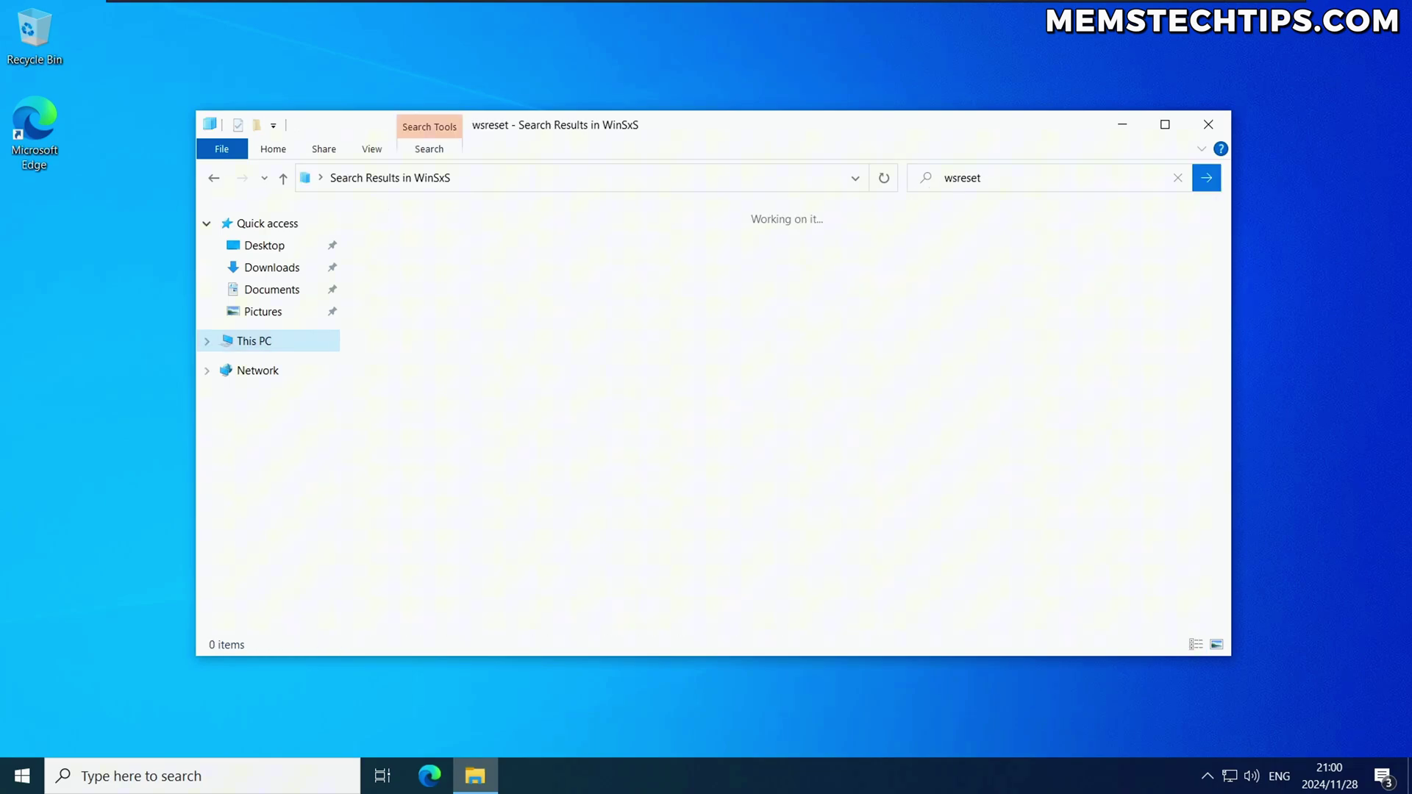
double_click(596, 226)
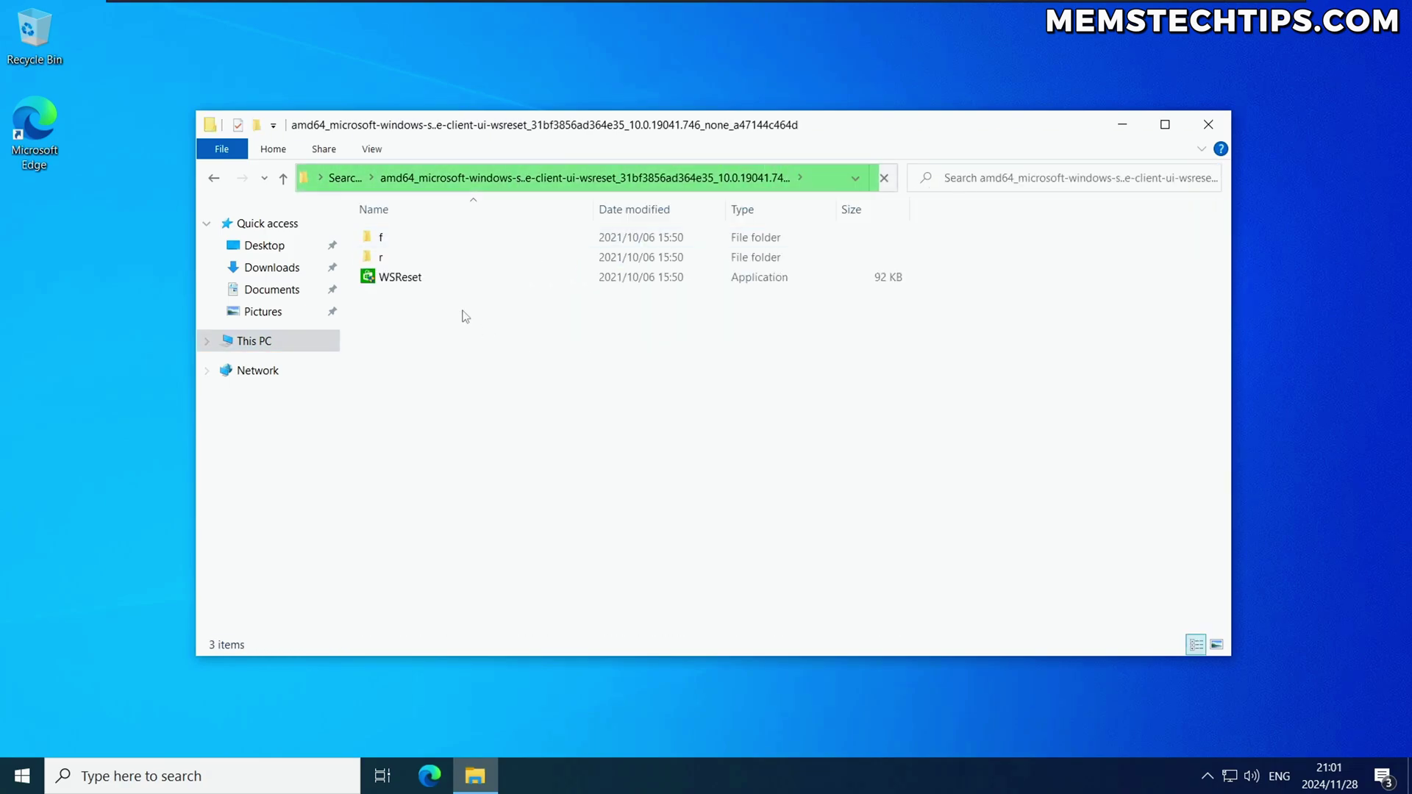
Run WSReset.exe with administrator rights.
left_click(433, 283)
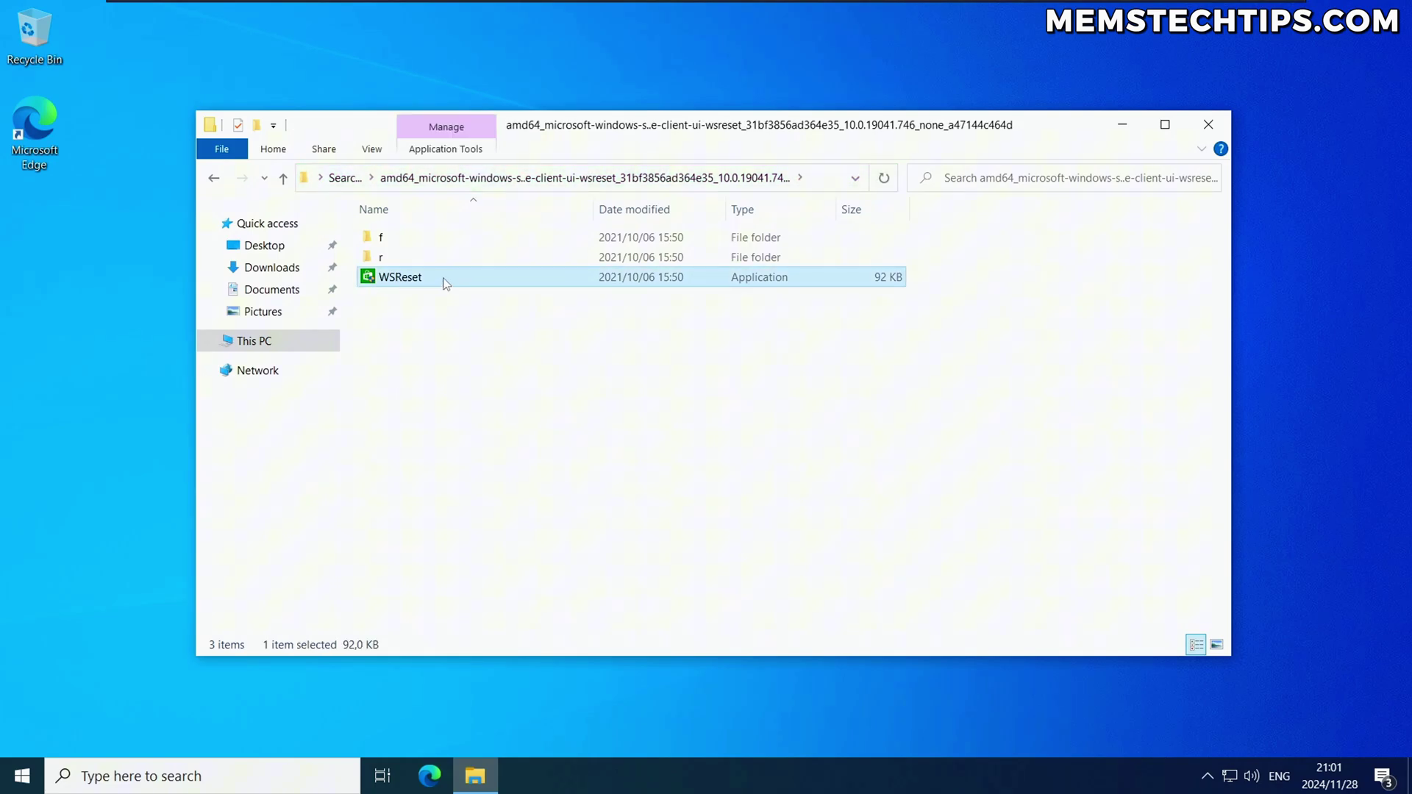
double_click(445, 284)
left_click(639, 511)
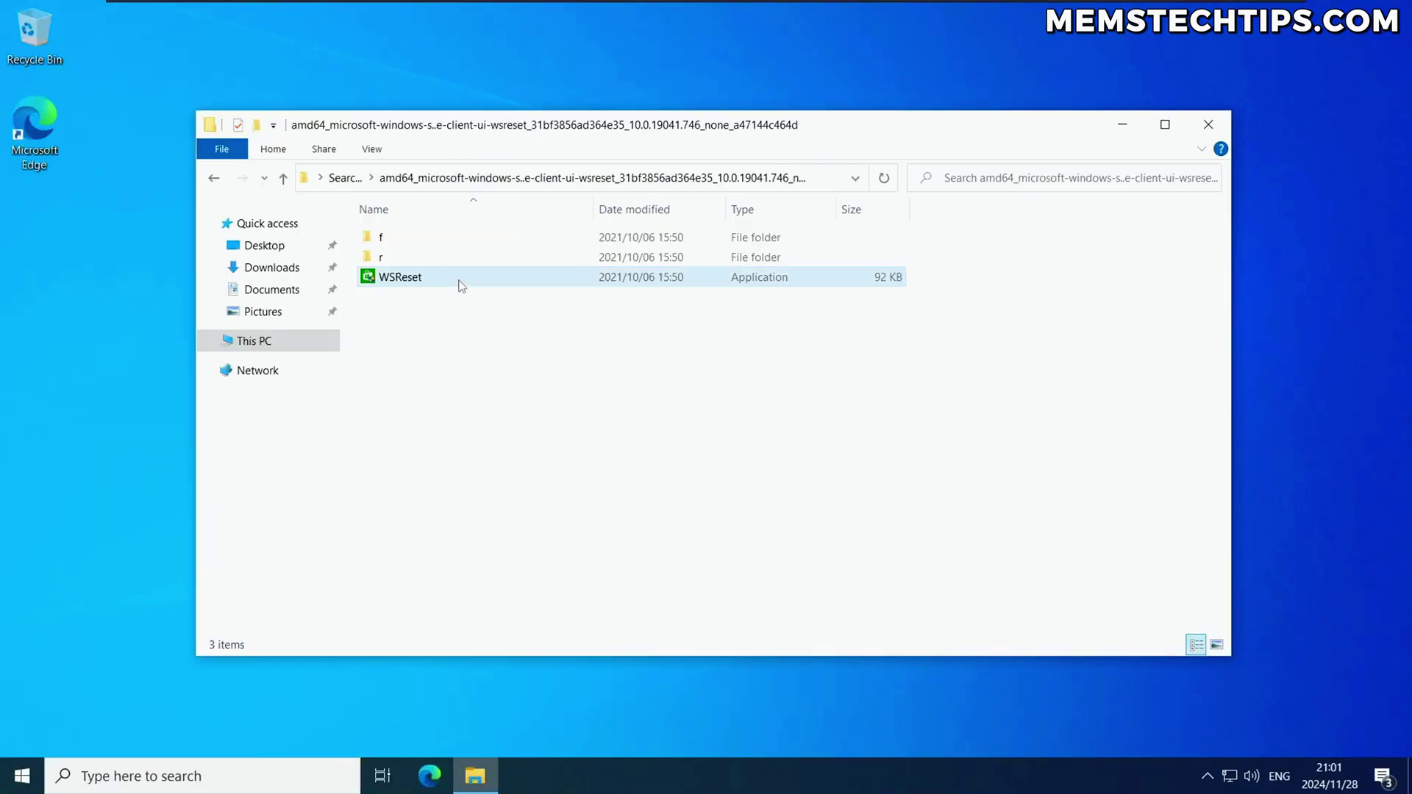
View WSReset.exe's properties, then close them and File Explorer.
right_click(465, 283)
left_click(595, 620)
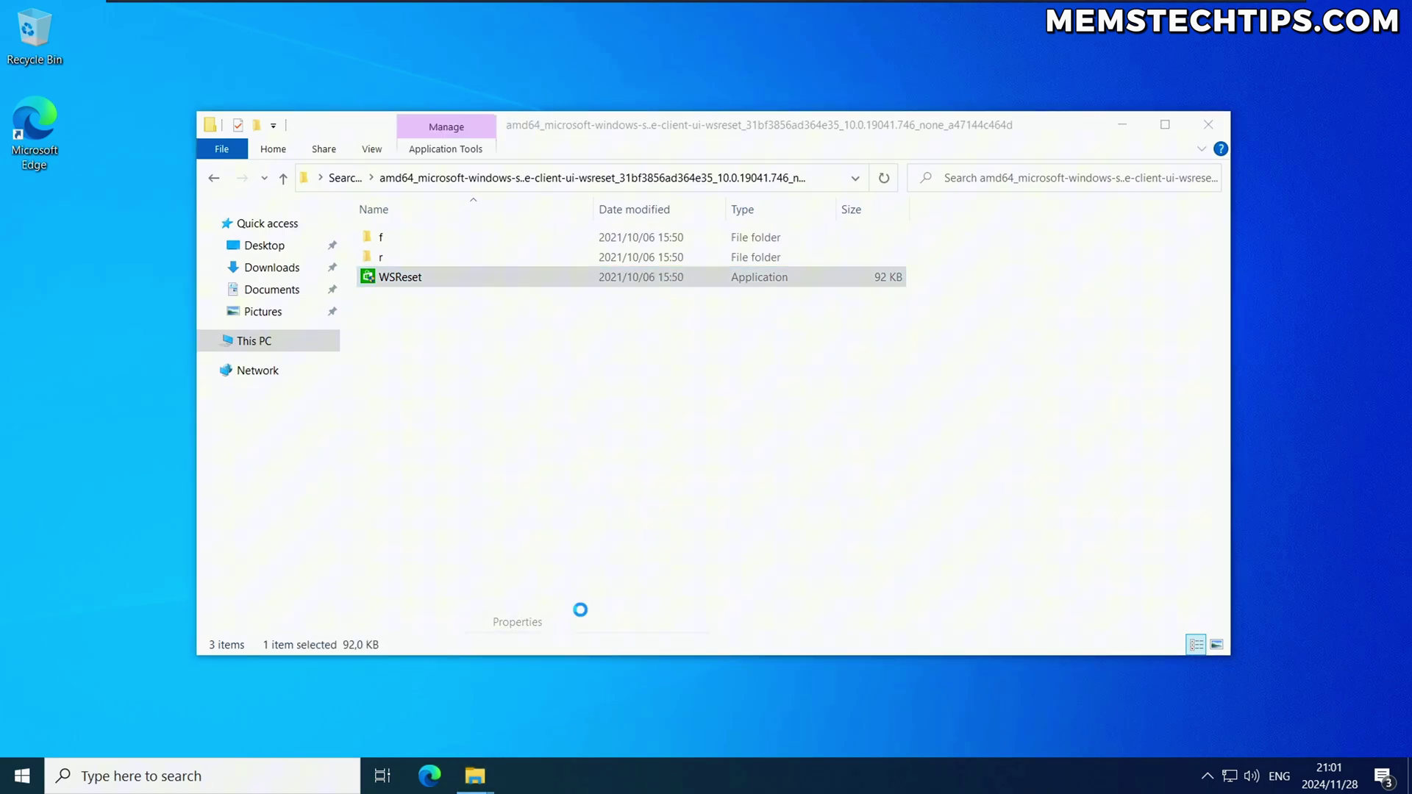
left_click_drag(707, 283, 554, 154)
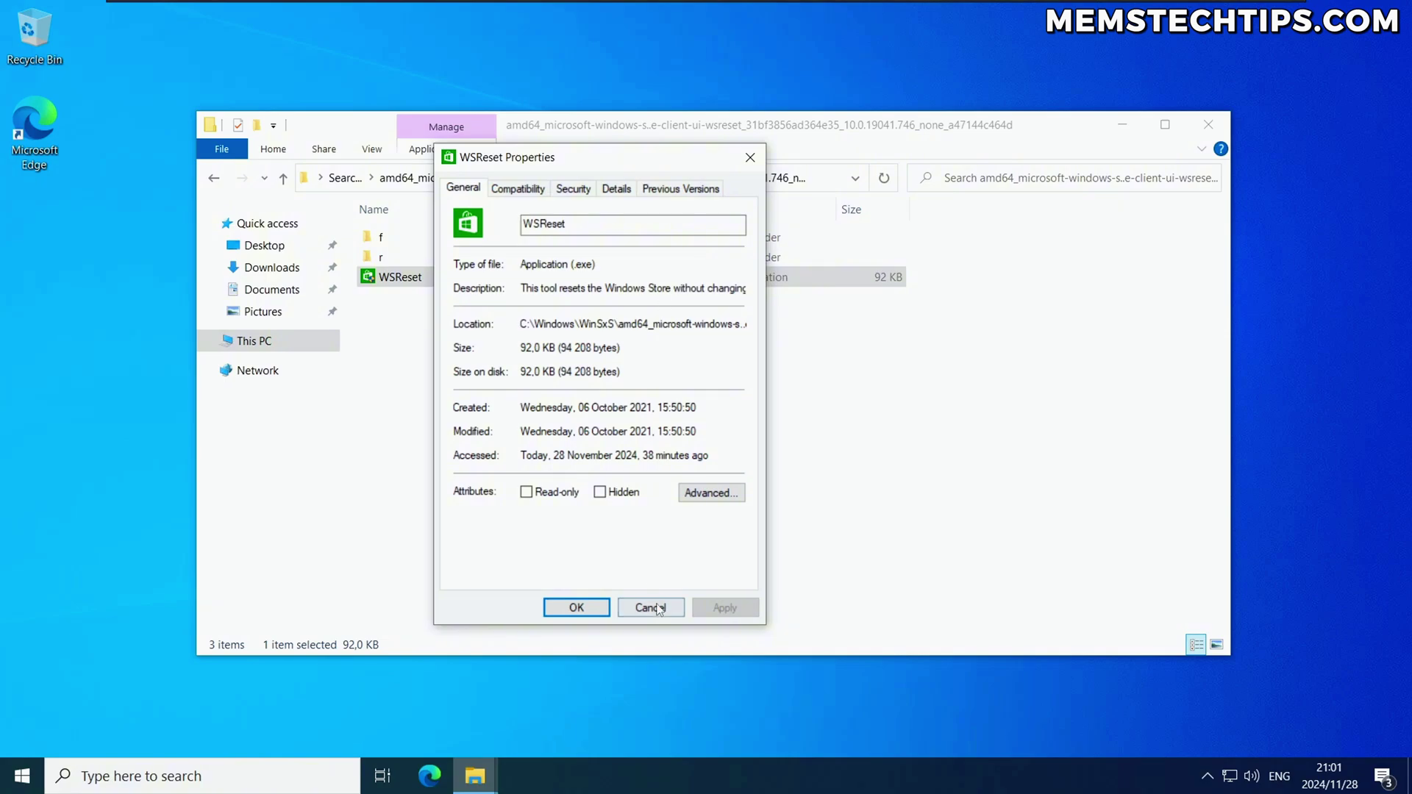
left_click(651, 608)
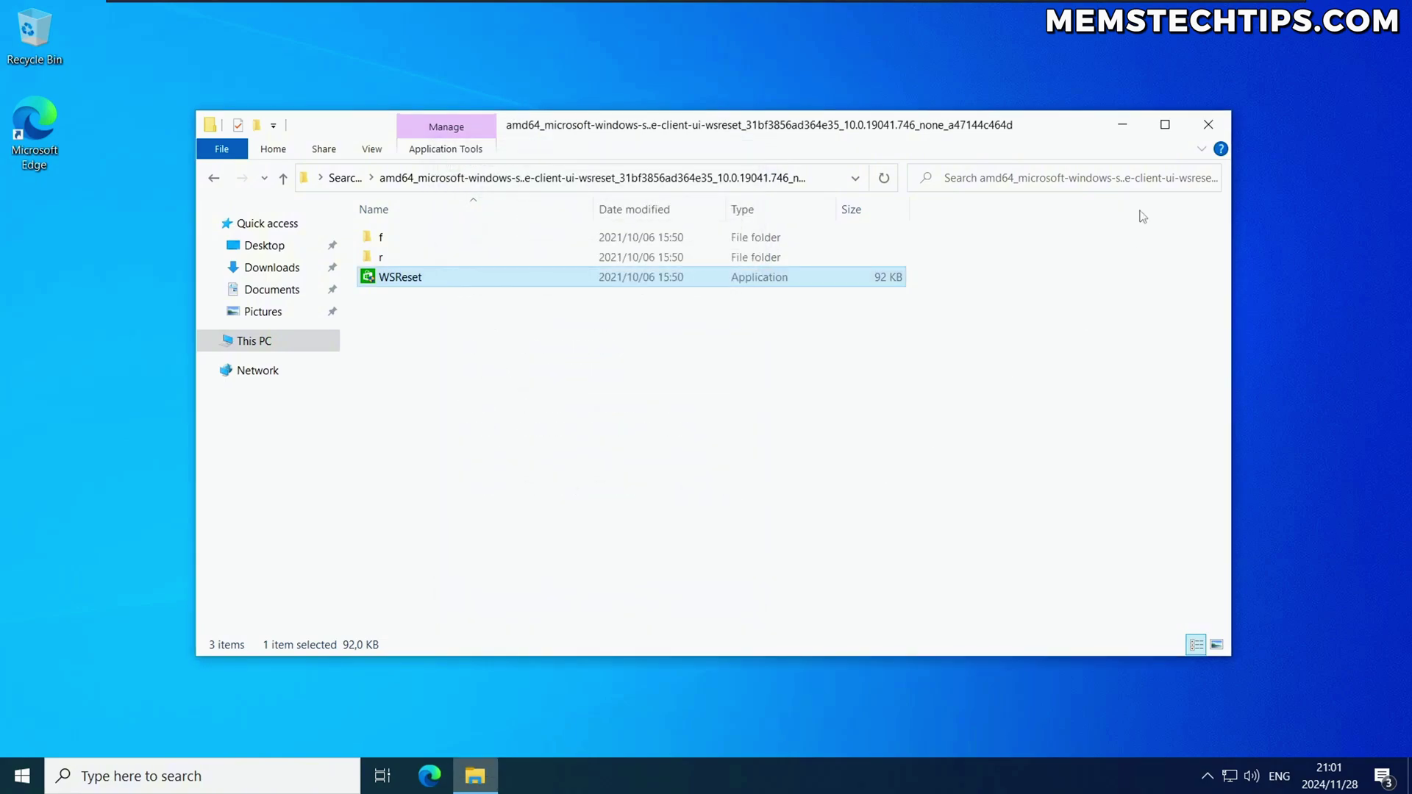
left_click(1207, 125)
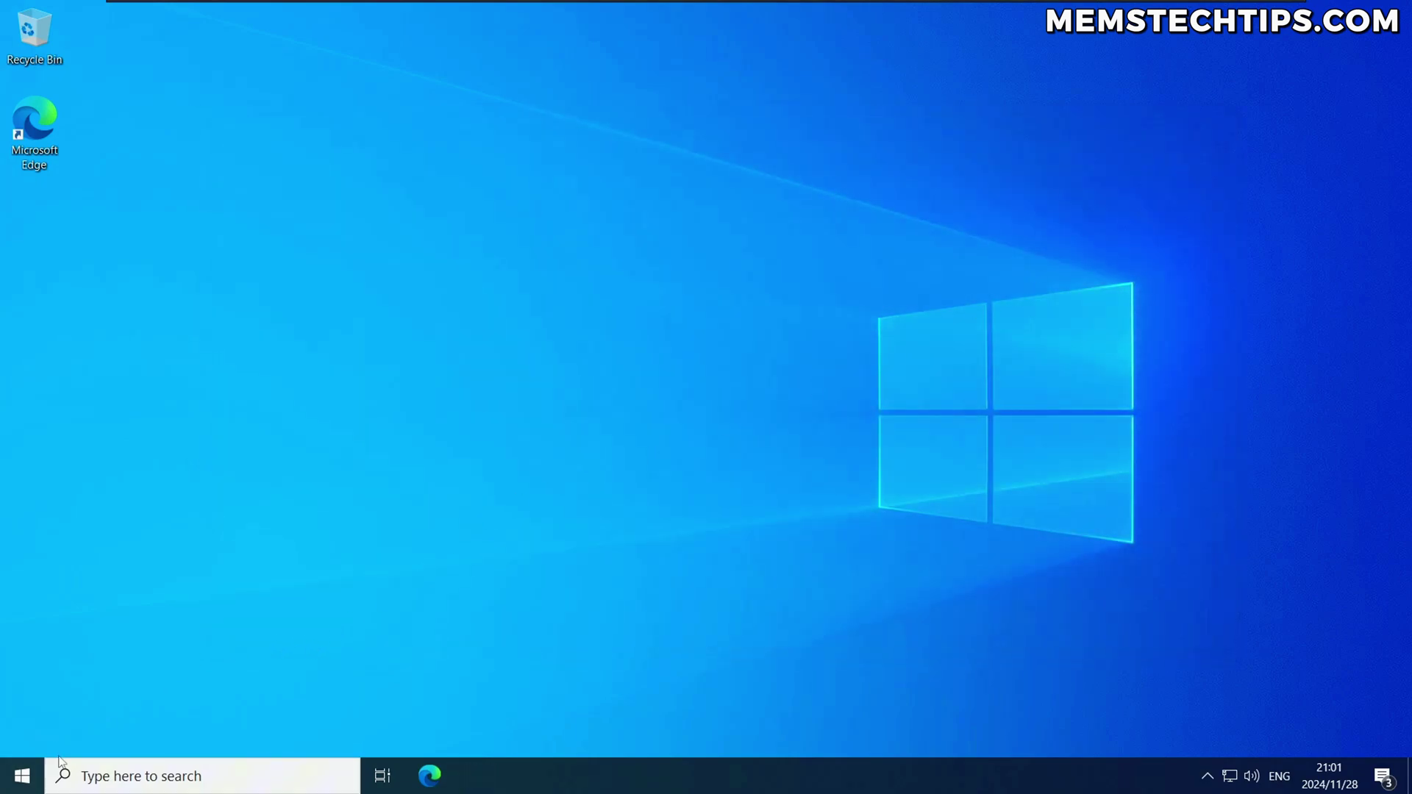
Run wsreset -i in an administrator PowerShell, then look for Microsoft Store in Start.
right_click(22, 776)
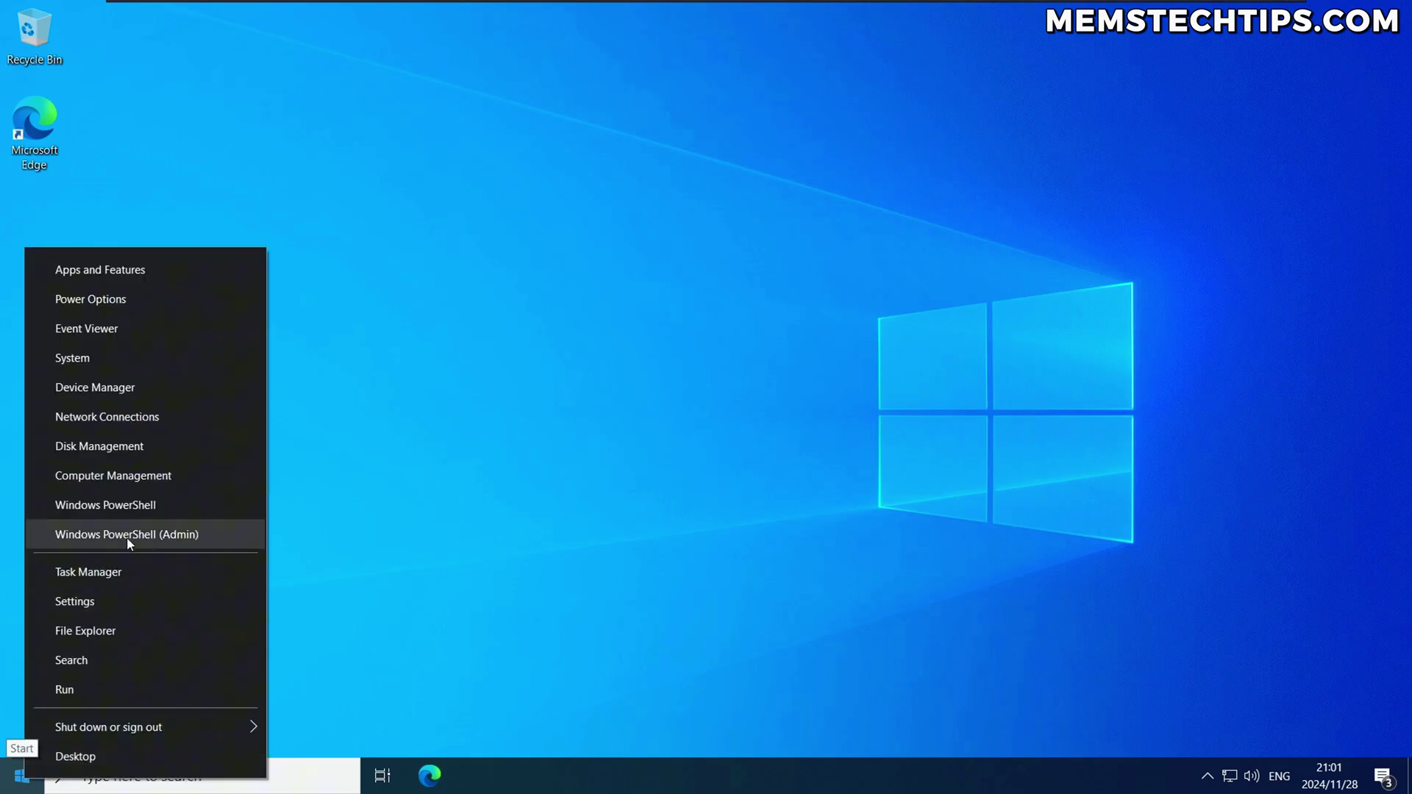
left_click(156, 534)
left_click(651, 503)
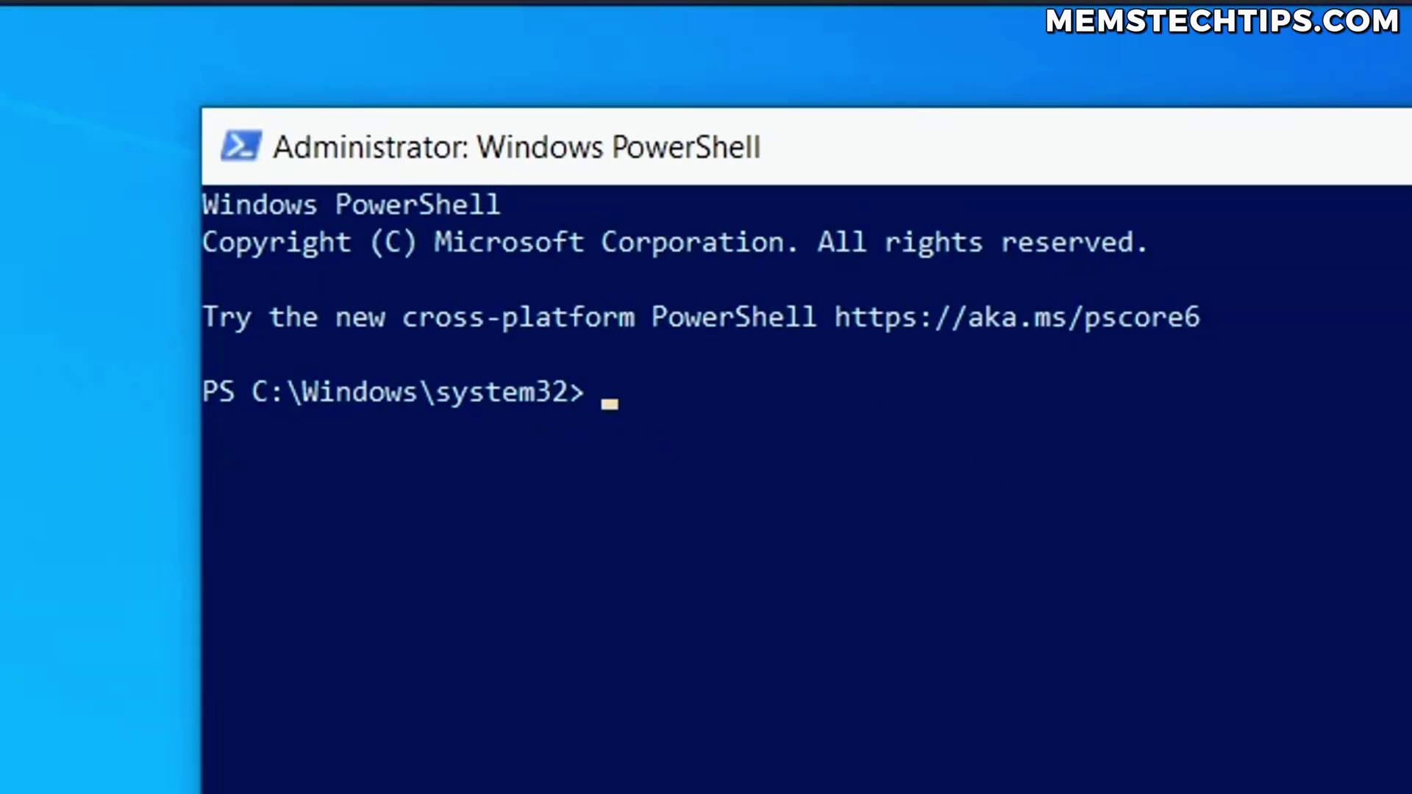
type("wsreset -i")
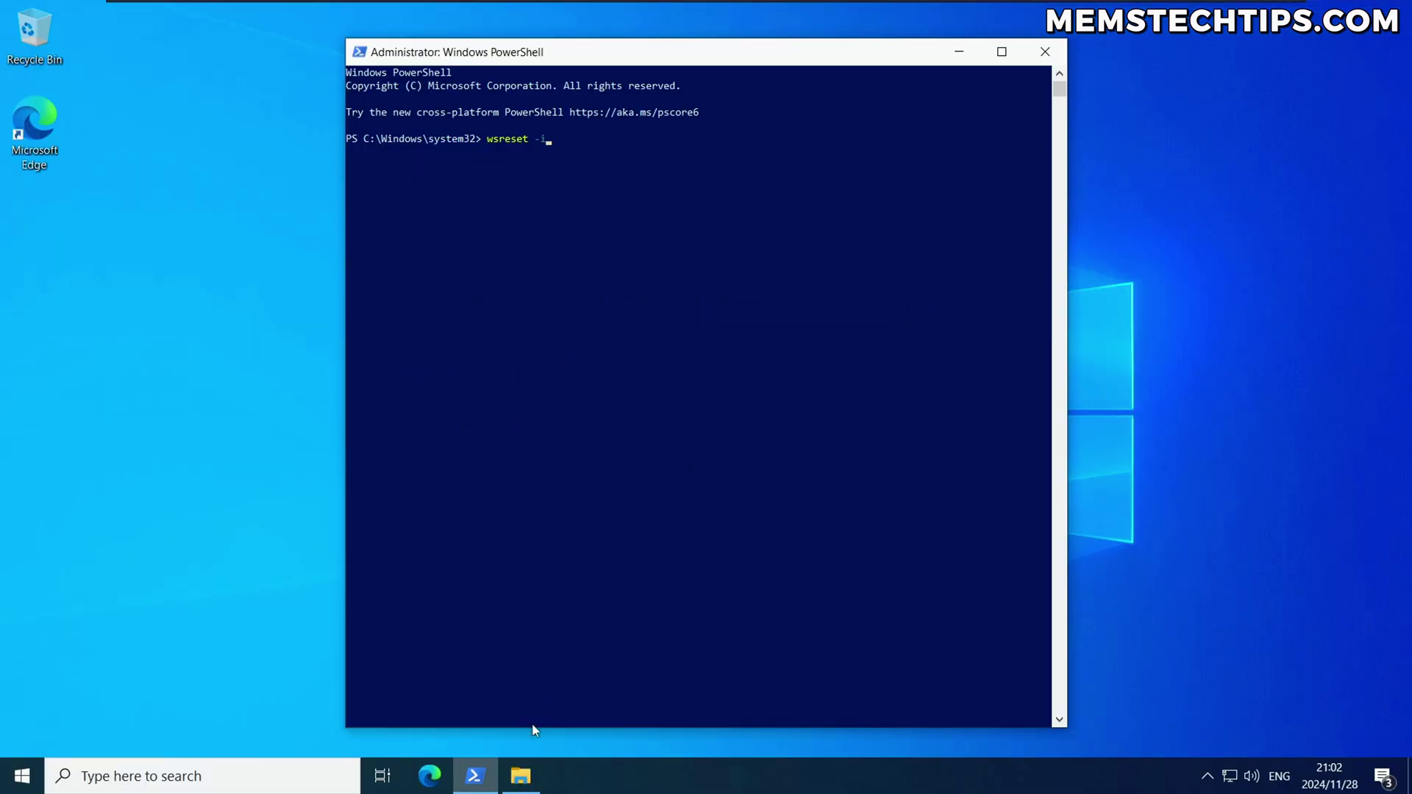
left_click(520, 775)
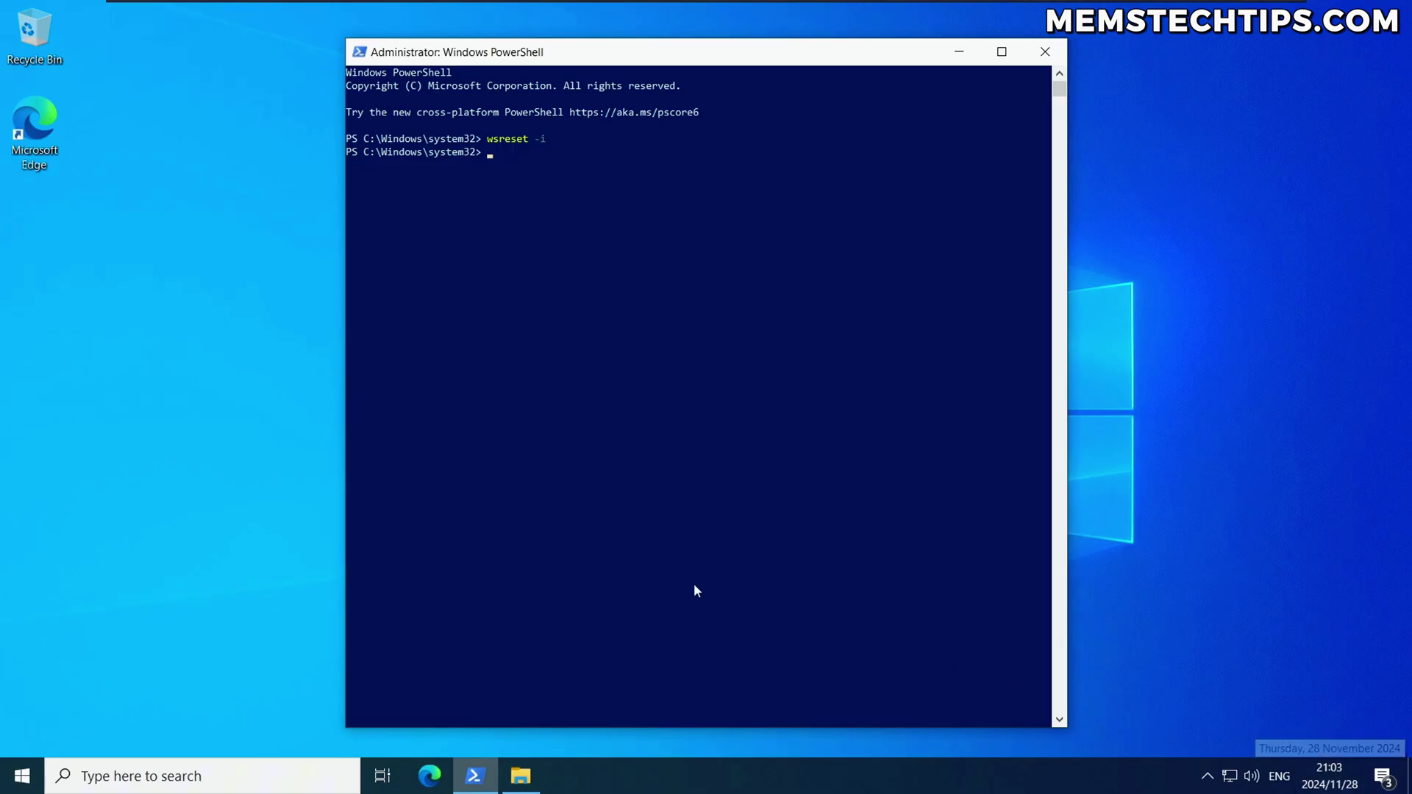
key("super")
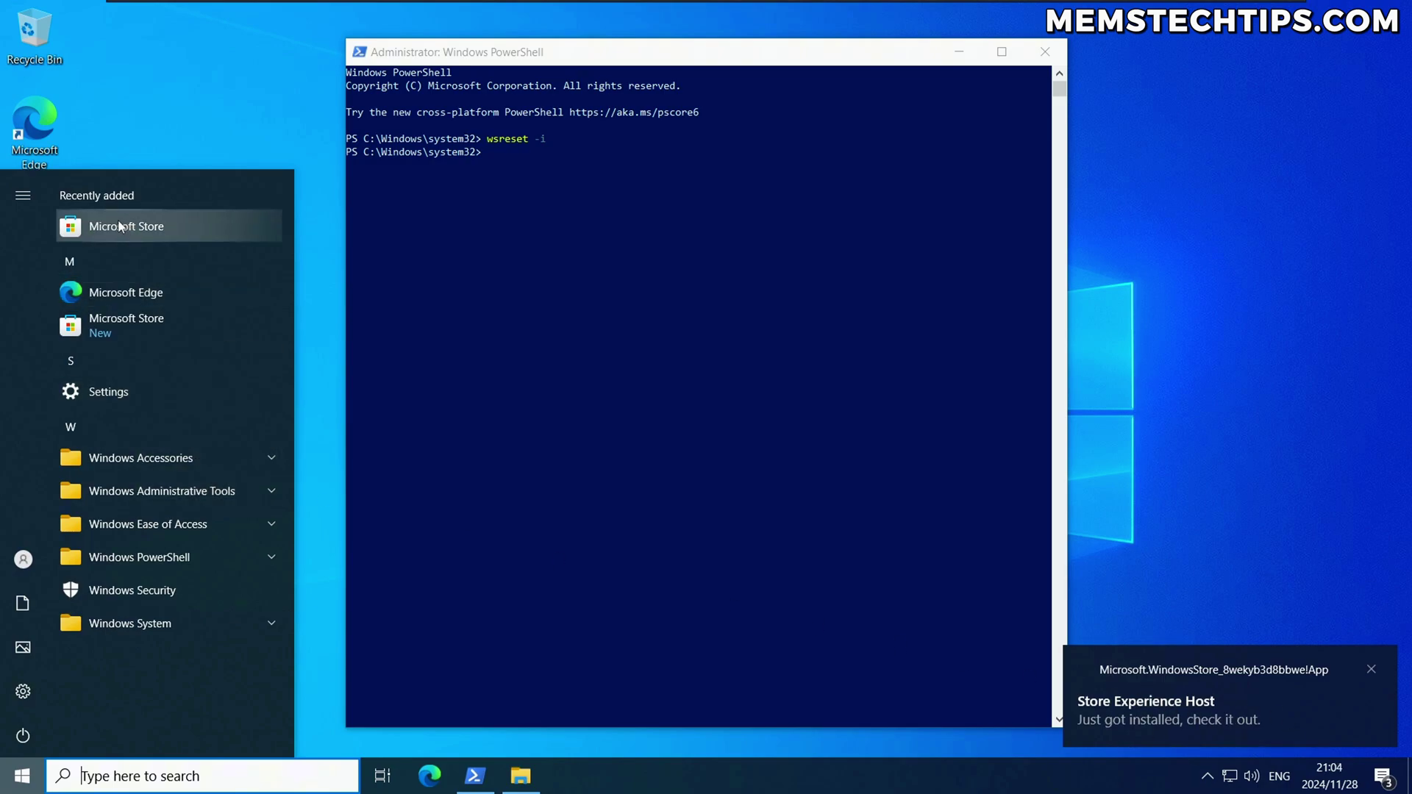
Launch Microsoft Store maximized and show its Apps page.
left_click(167, 321)
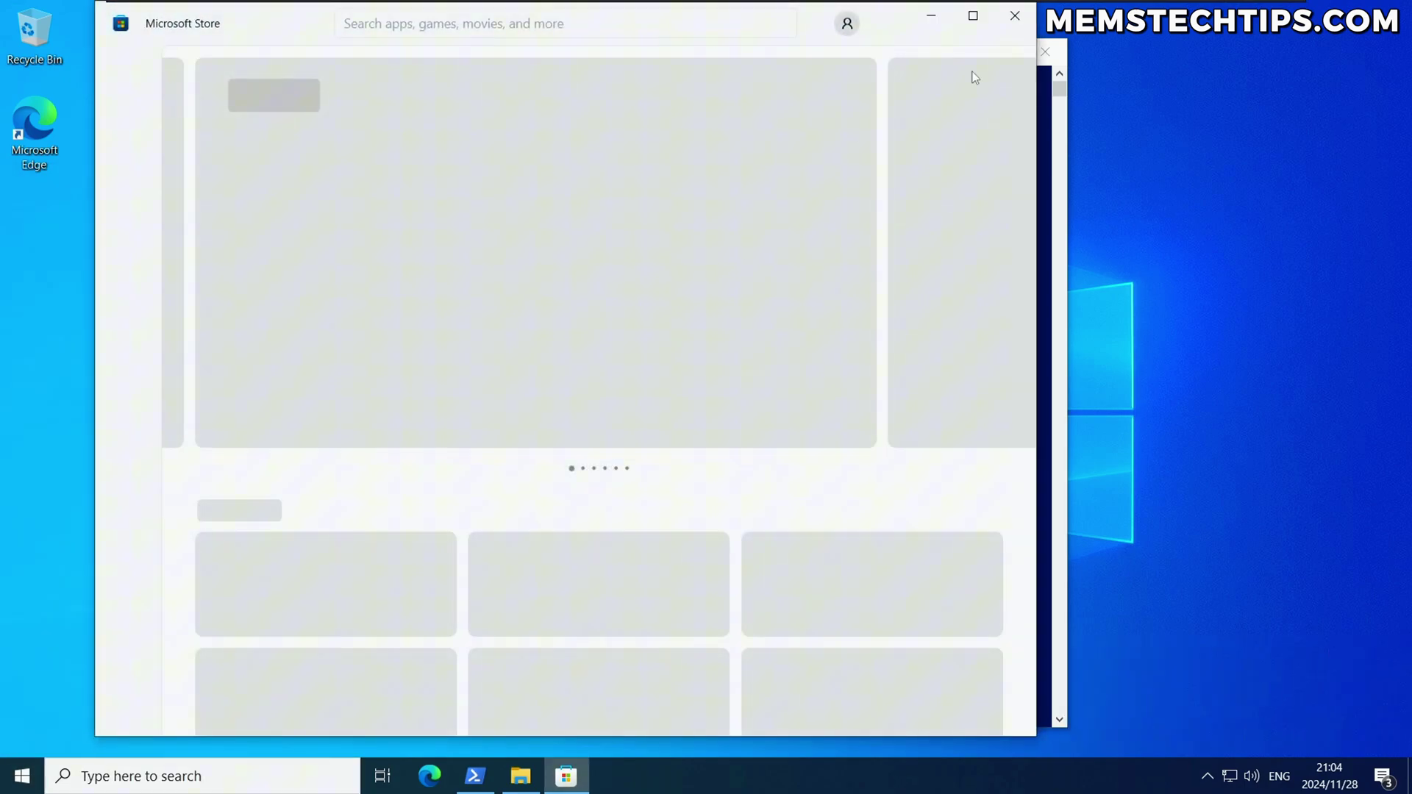
left_click(973, 16)
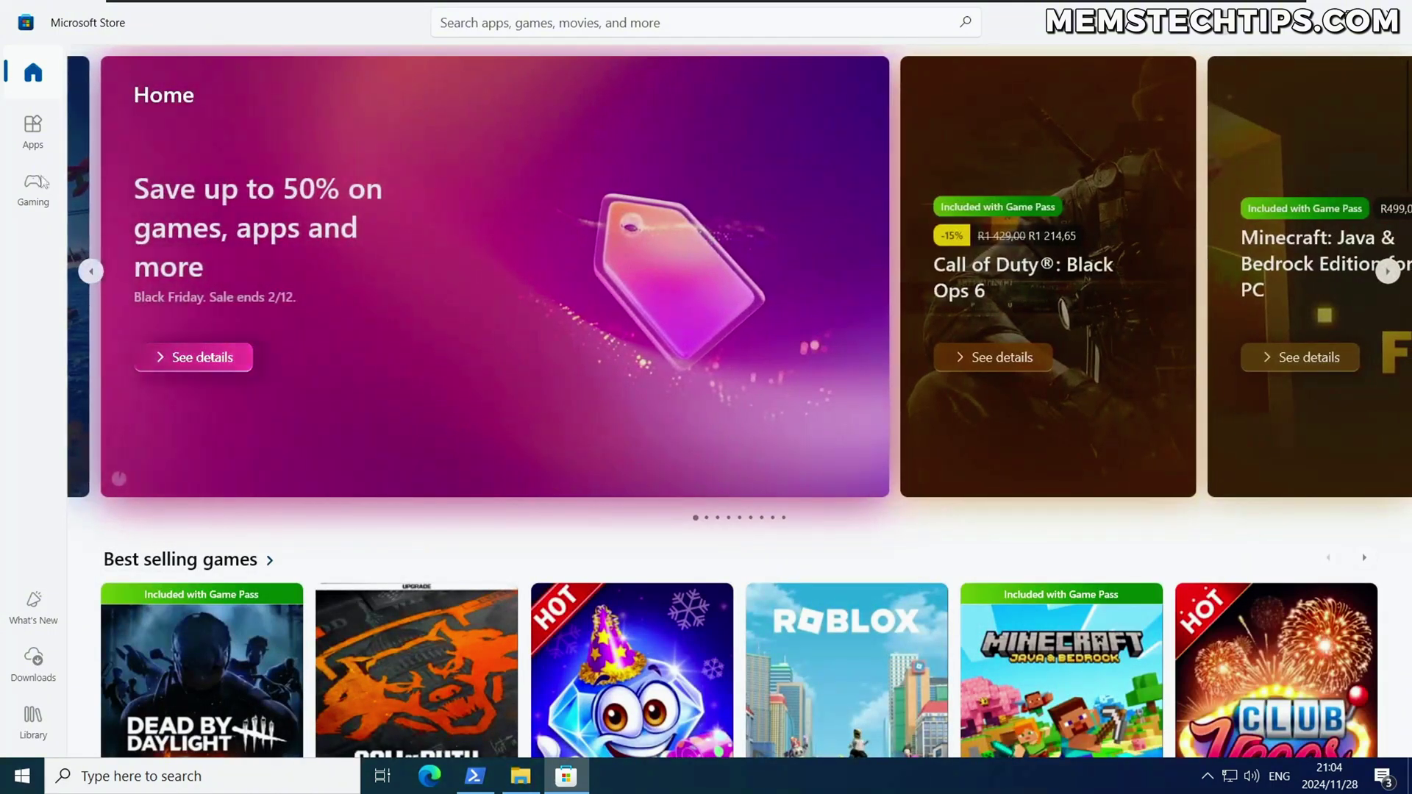
left_click(33, 134)
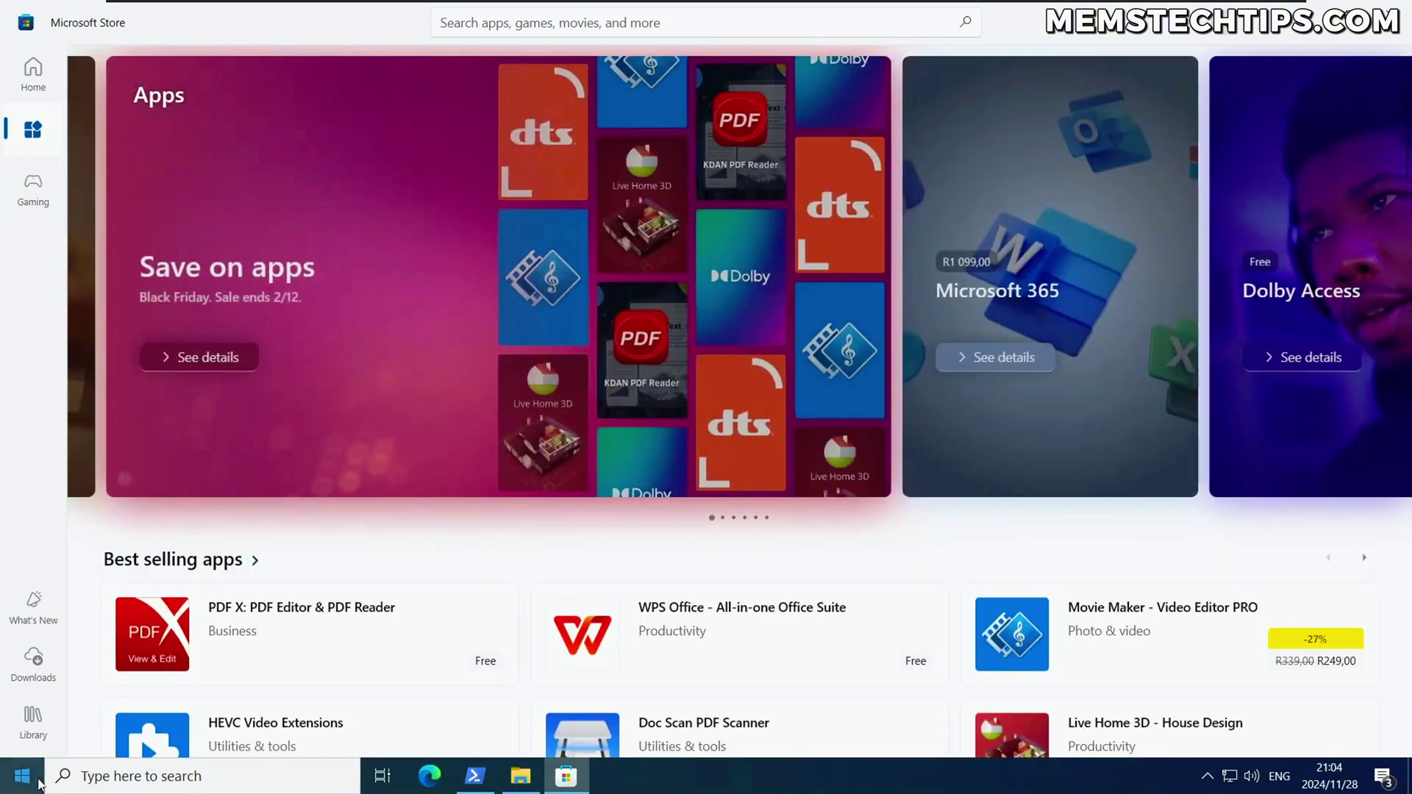
Confirm the Windows 10 IoT Enterprise LTSC edition in About, then return to Store Home.
right_click(23, 775)
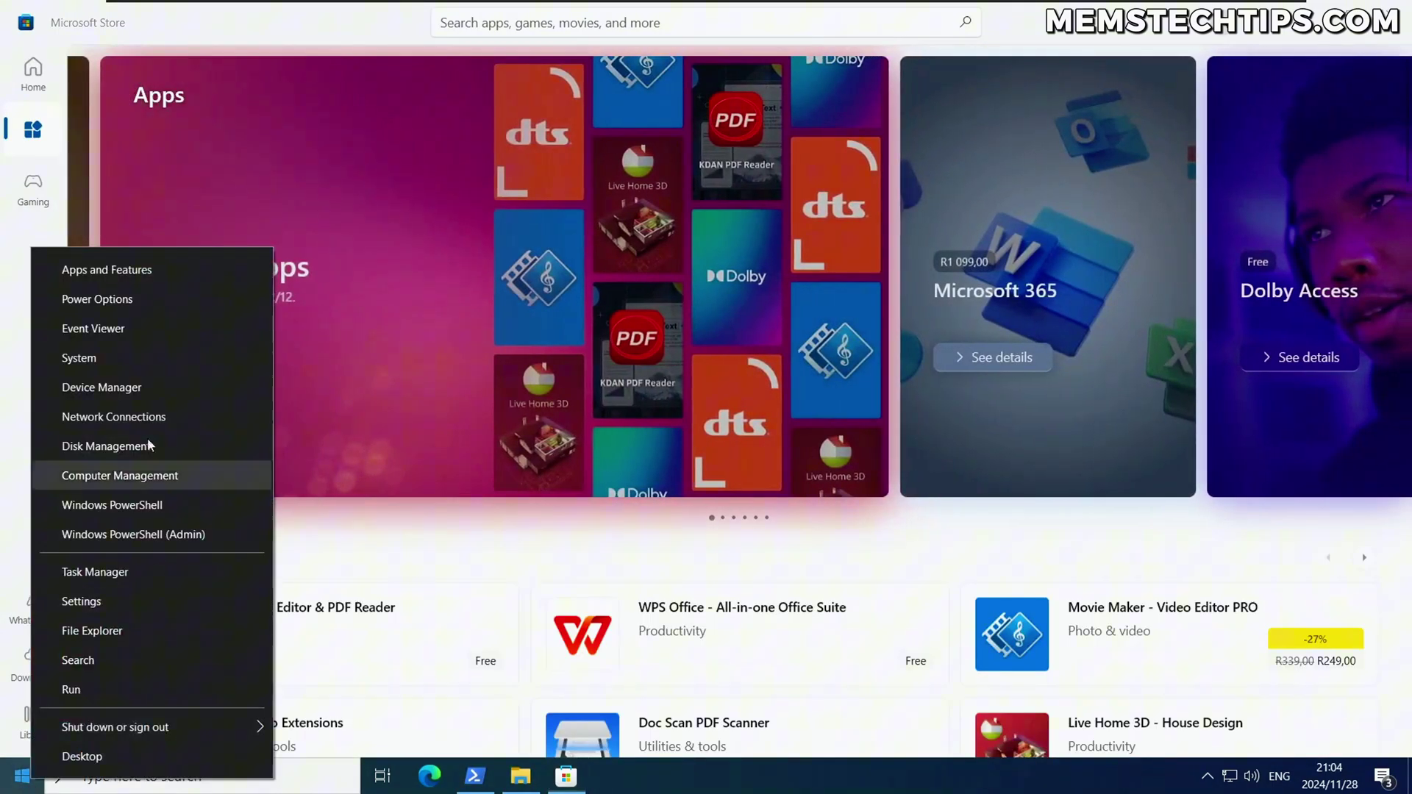
left_click(125, 364)
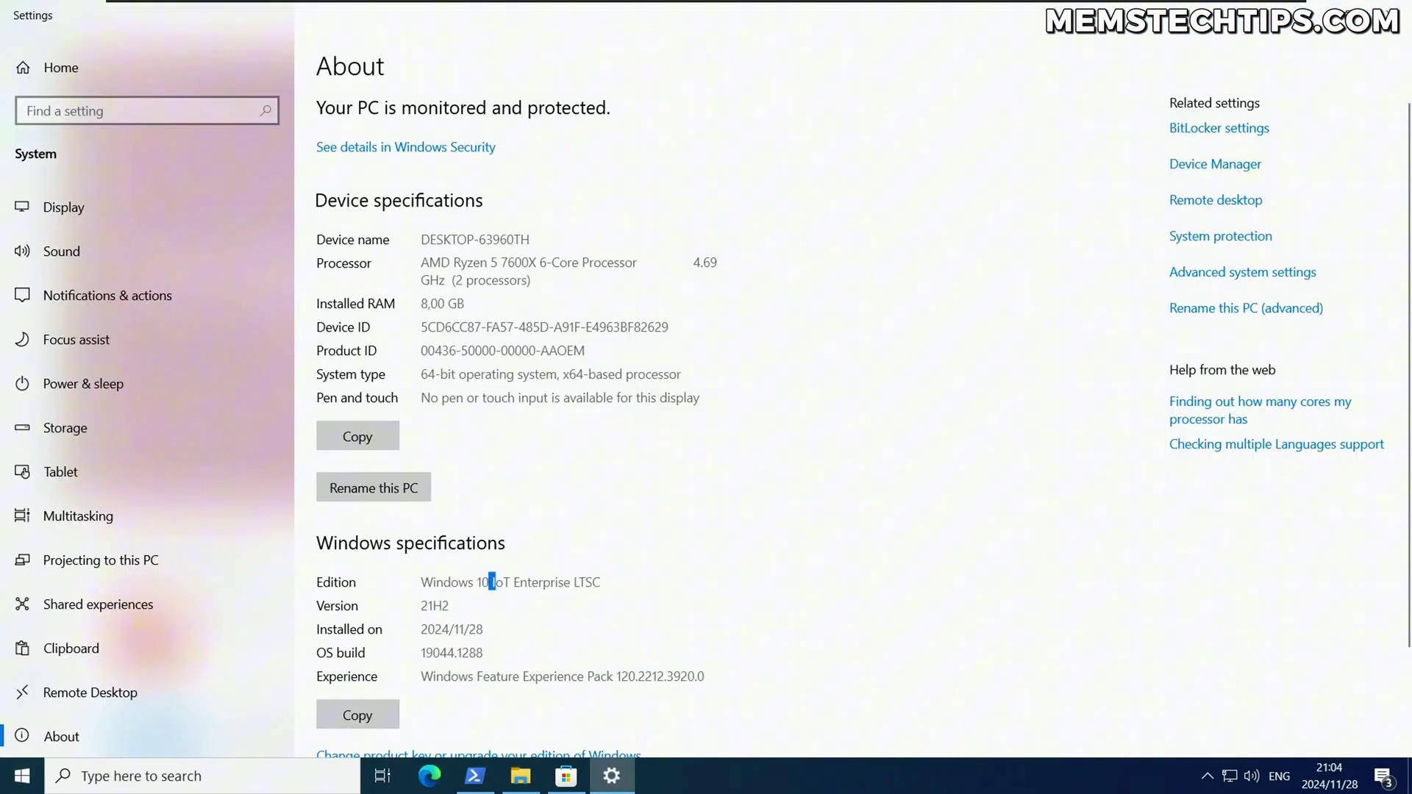
left_click_drag(490, 581, 600, 580)
left_click(641, 564)
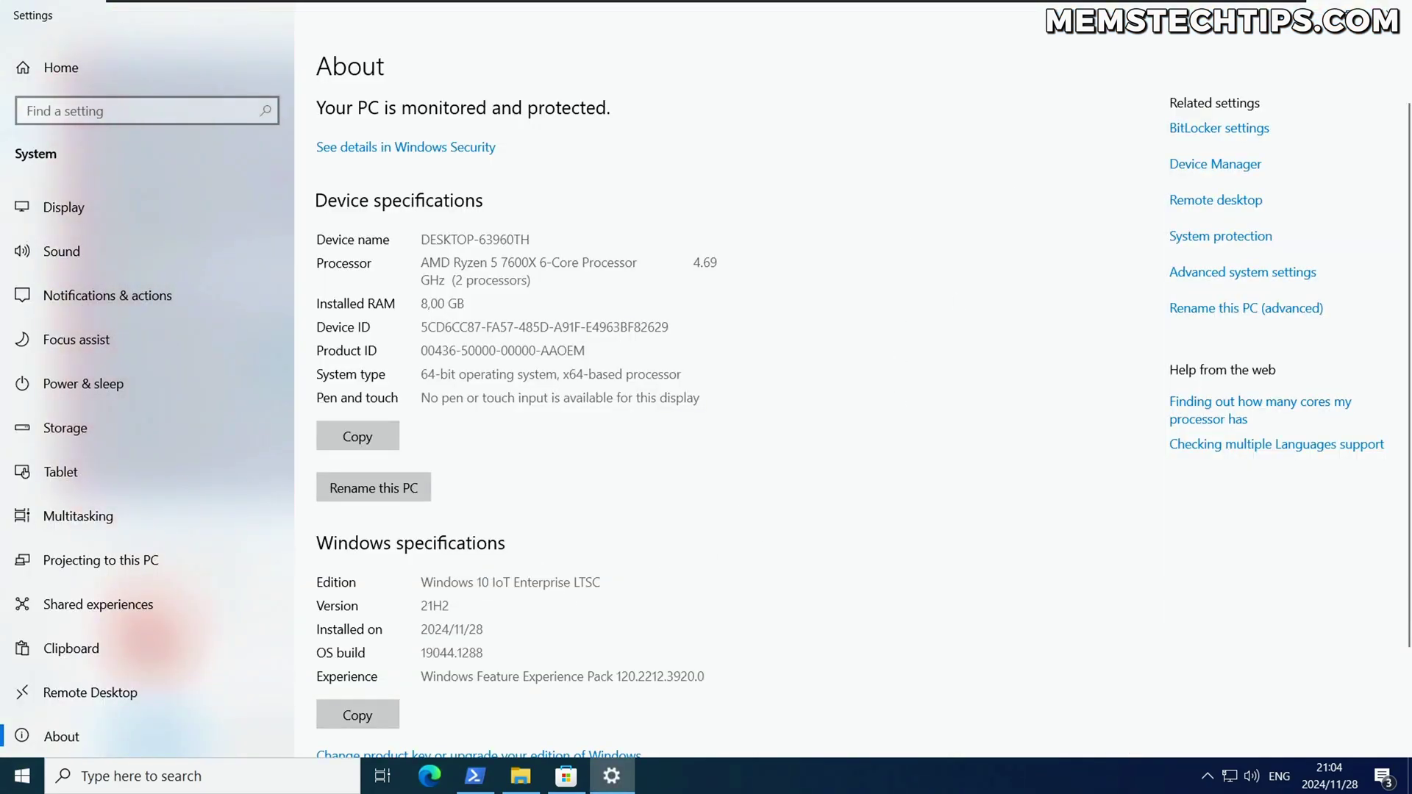
left_click_drag(420, 581, 600, 581)
left_click(1386, 13)
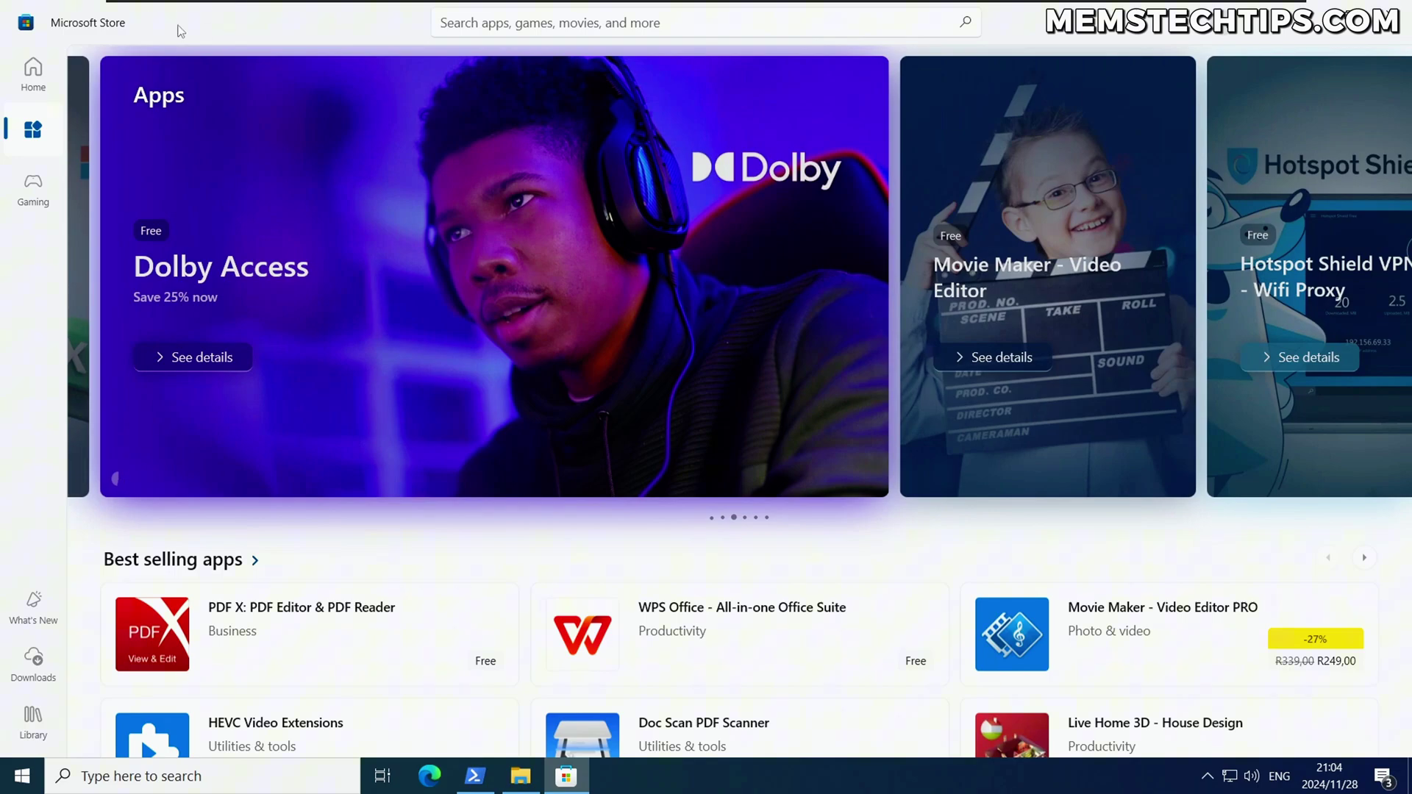
left_click(33, 73)
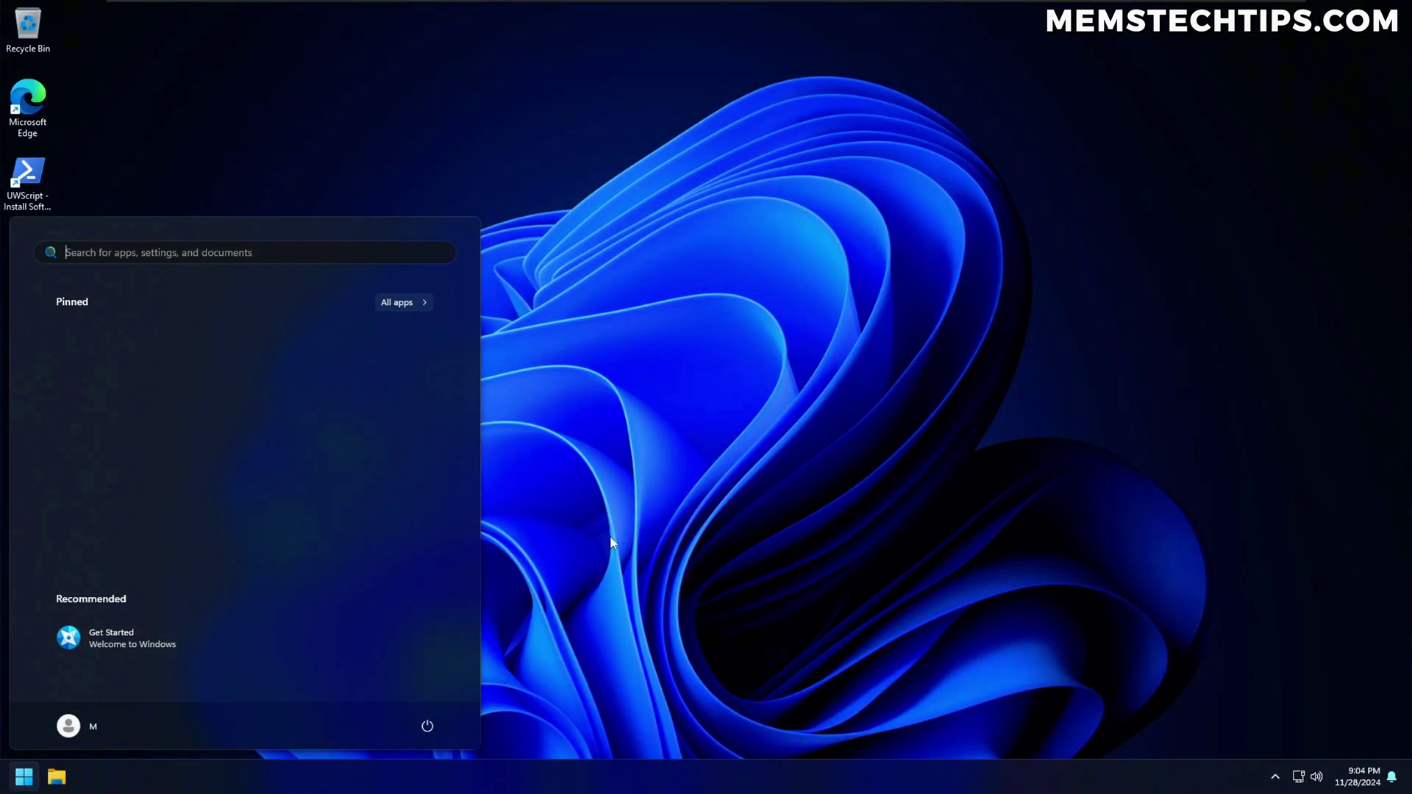
Check the 24H2 version in About, then select WSReset.exe in File Explorer.
left_click(498, 439)
right_click(24, 776)
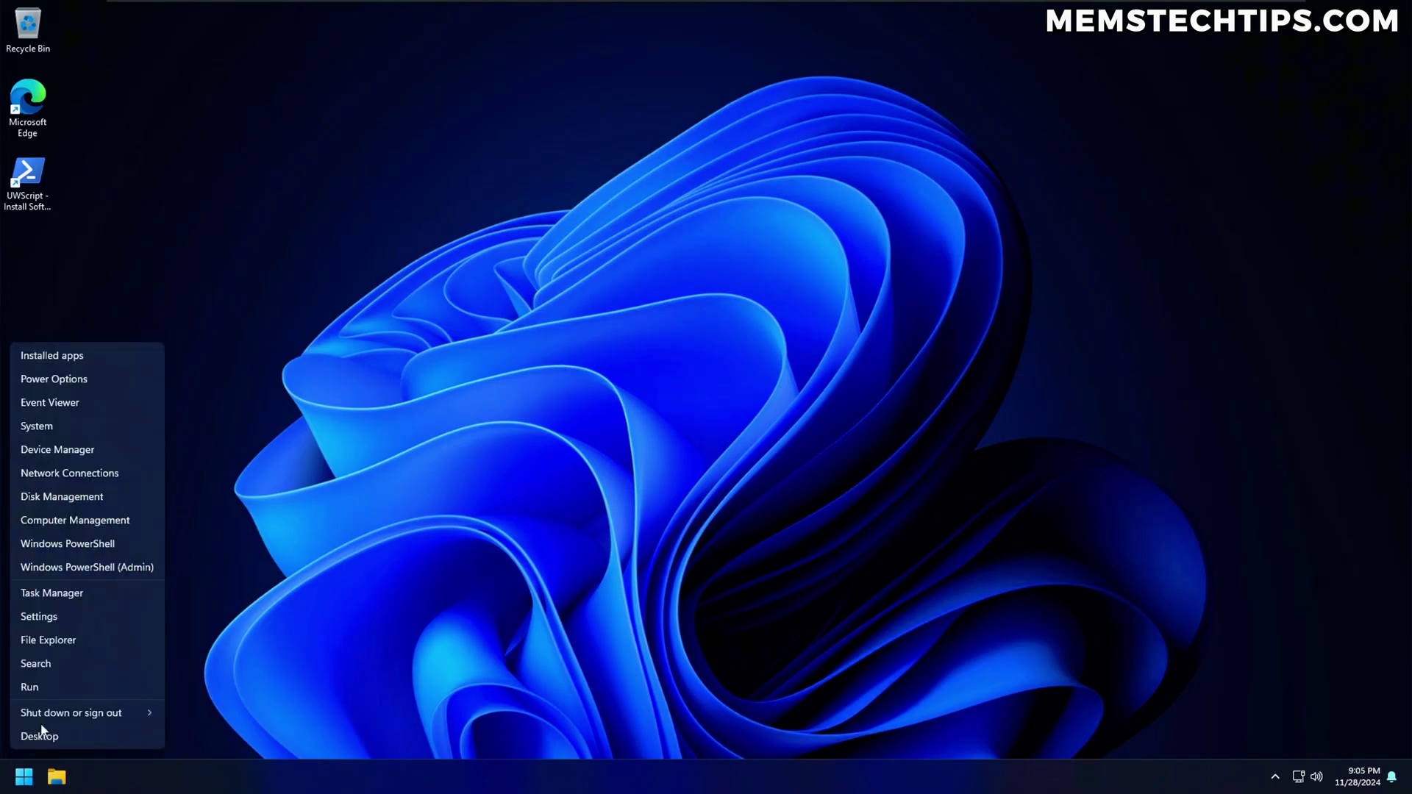
left_click(107, 426)
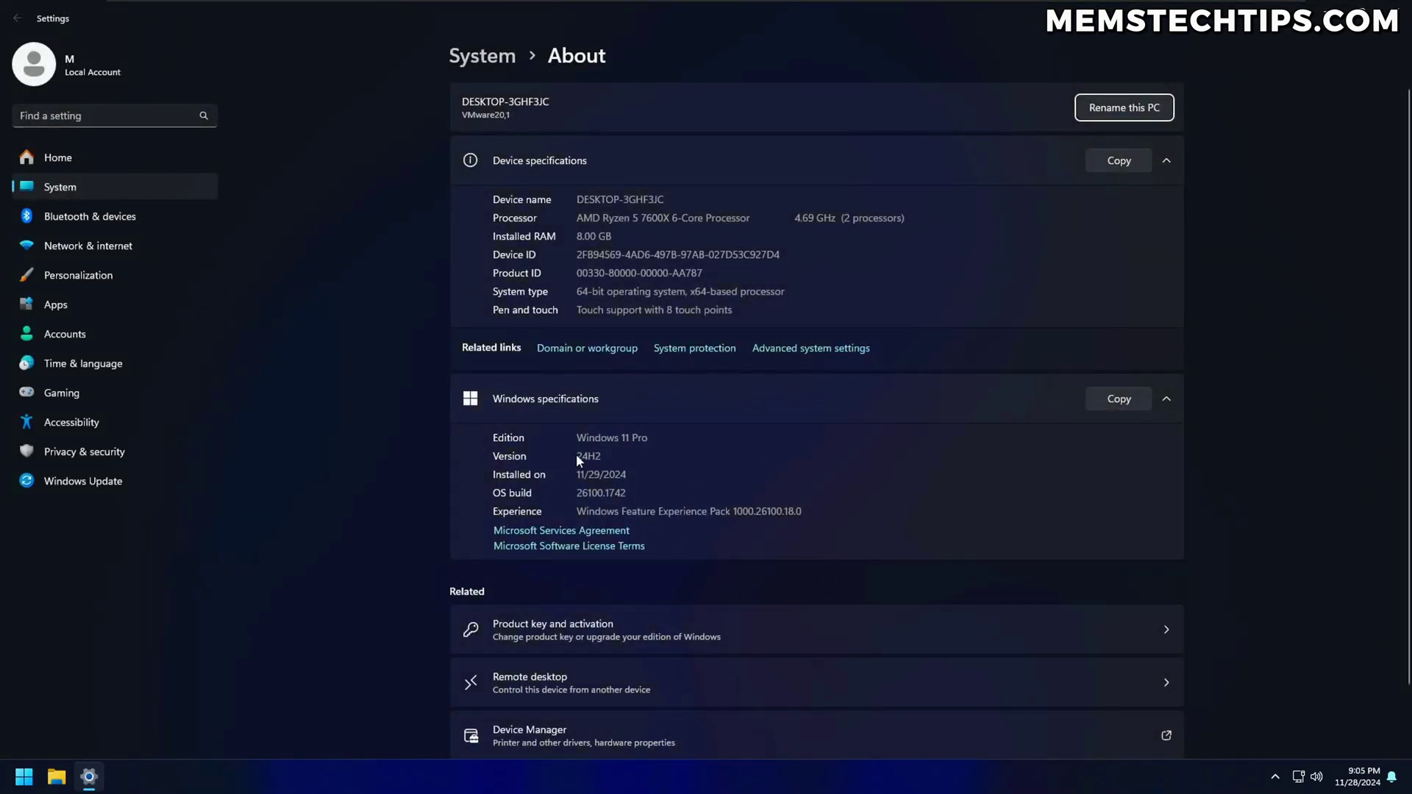
double_click(579, 457)
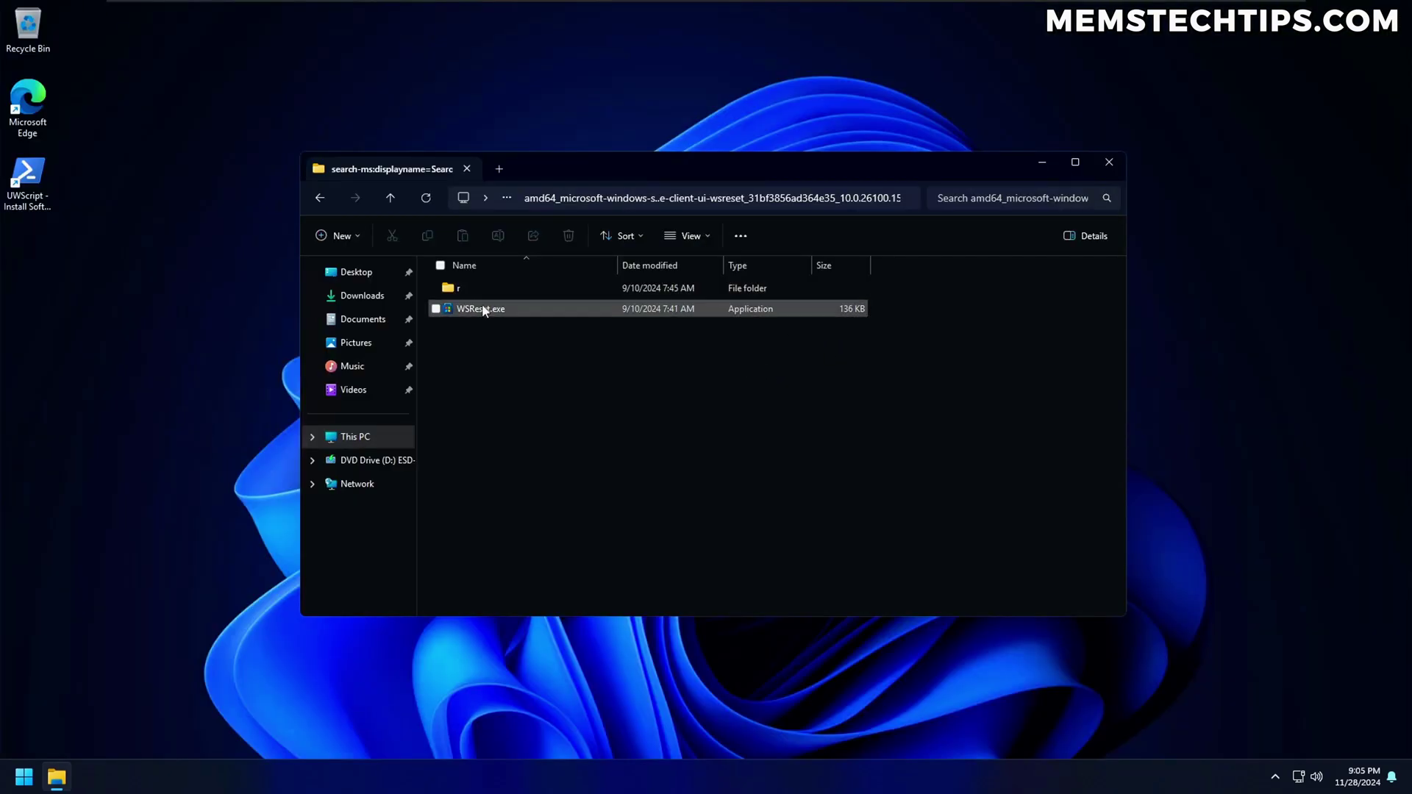
left_click(454, 309)
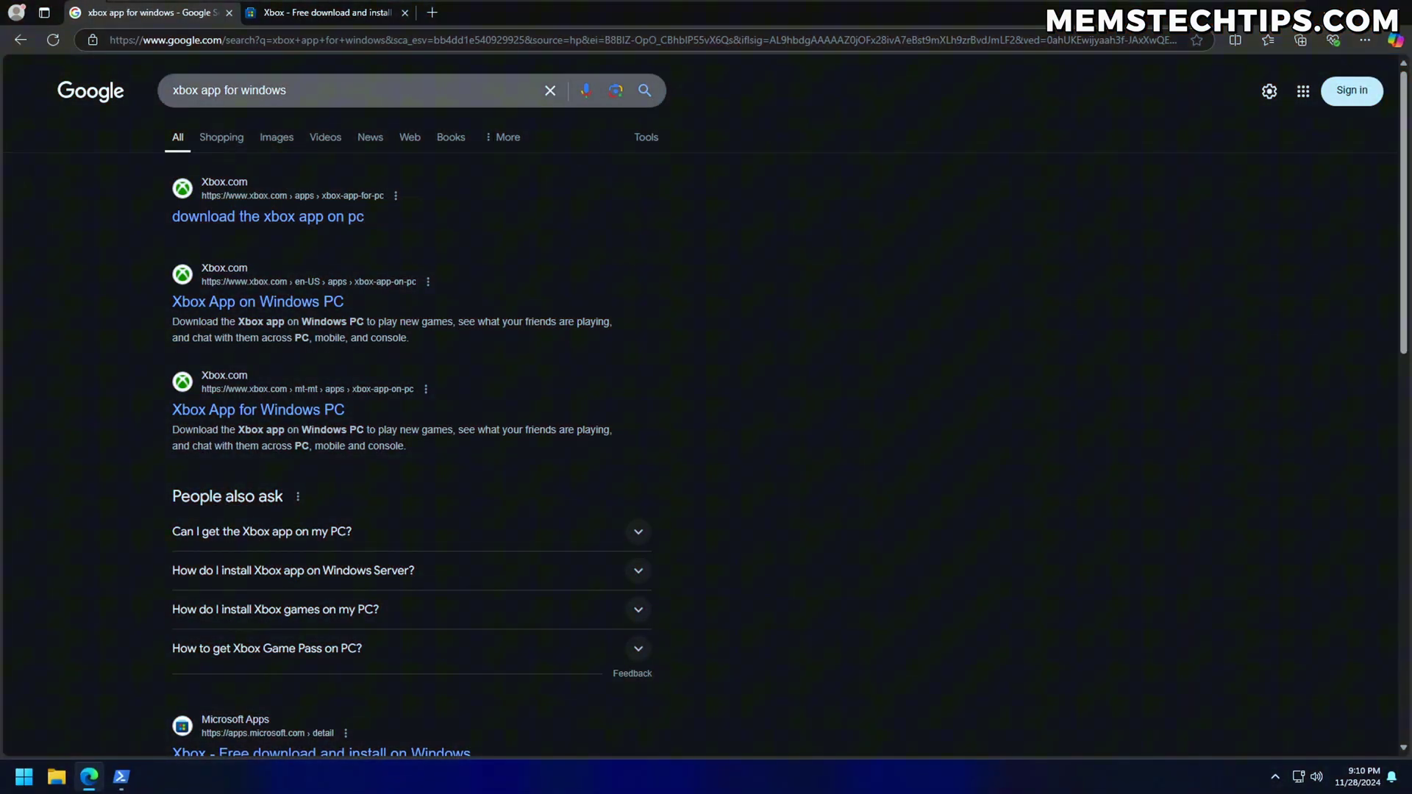
Open the Xbox App for Windows PC page and download XboxInstaller.exe.
left_click(257, 412)
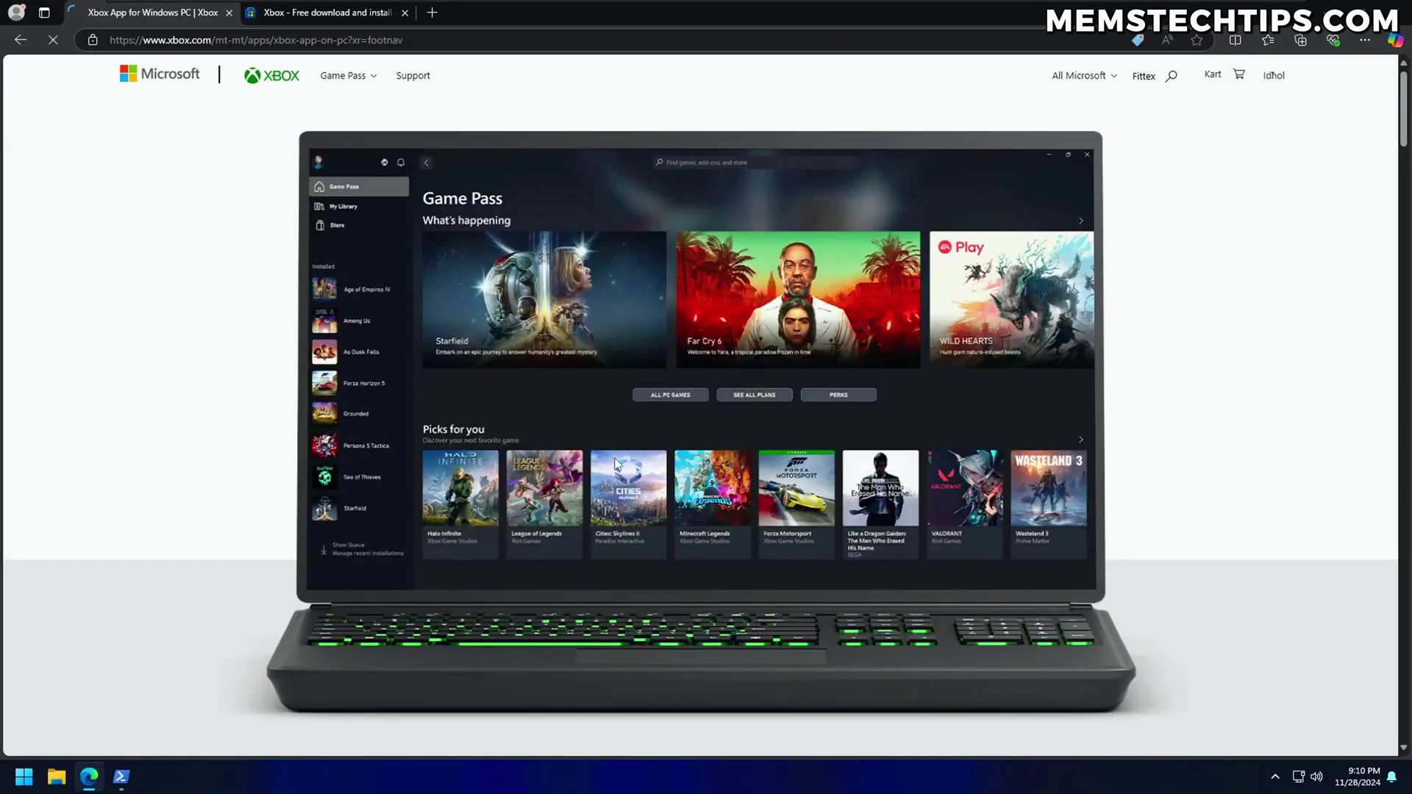
scroll(902, 437, "down", 2)
scroll(903, 437, "down", 3)
scroll(902, 437, "down", 3)
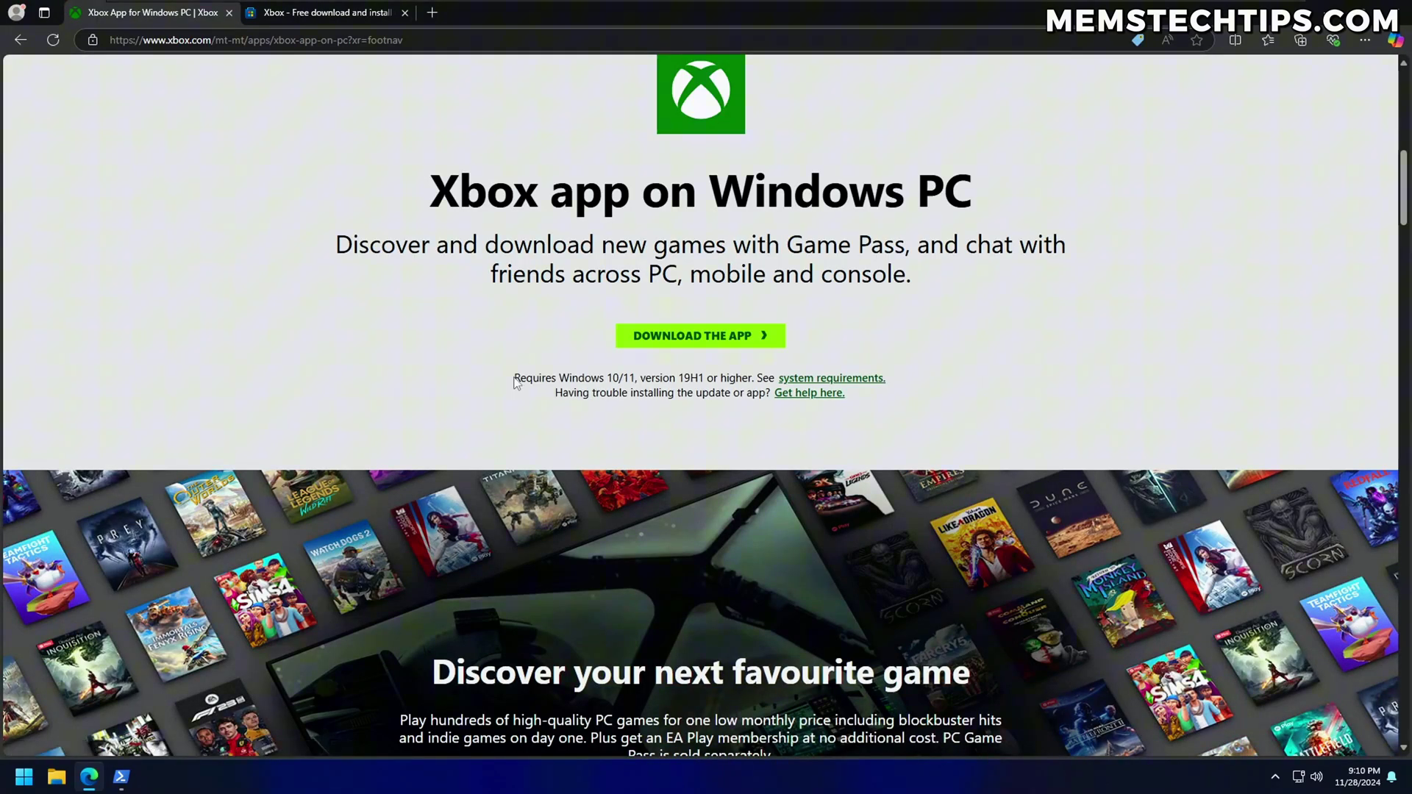
mouse_move(514, 381)
left_mouse_down()
mouse_move(753, 379)
mouse_move(704, 377)
left_mouse_up()
left_click(673, 367)
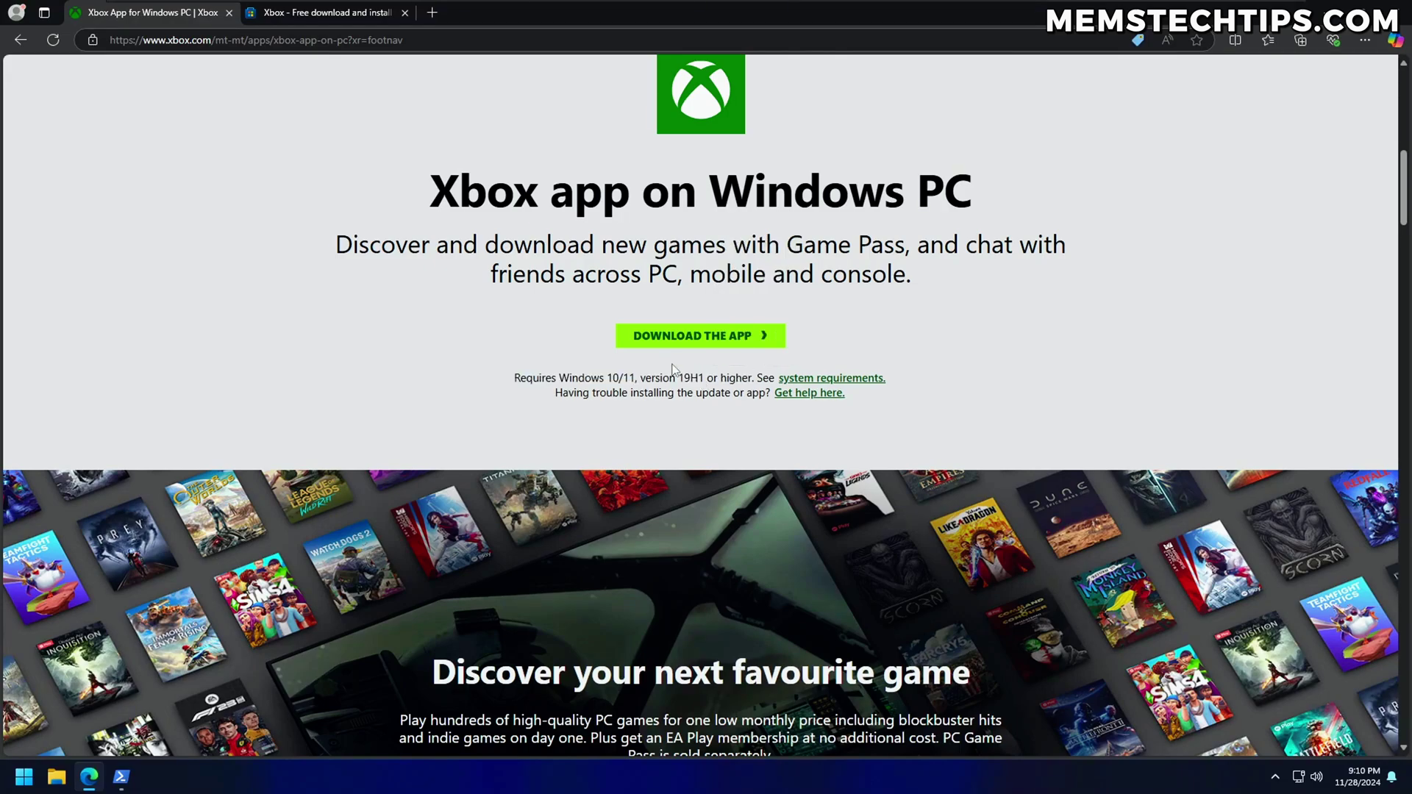
left_click(727, 341)
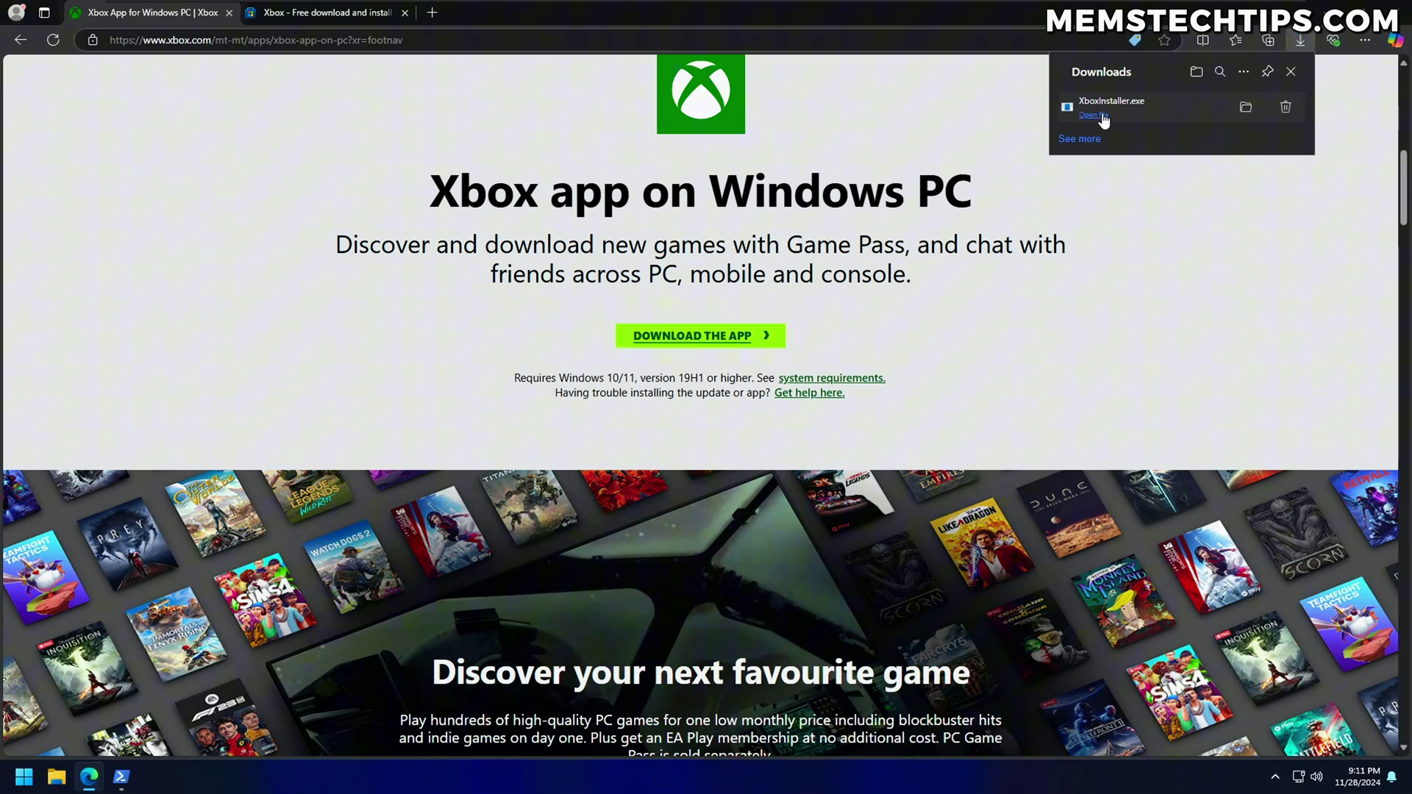
Run XboxInstaller.exe, accept the license terms, and install the Xbox app.
left_click(1095, 115)
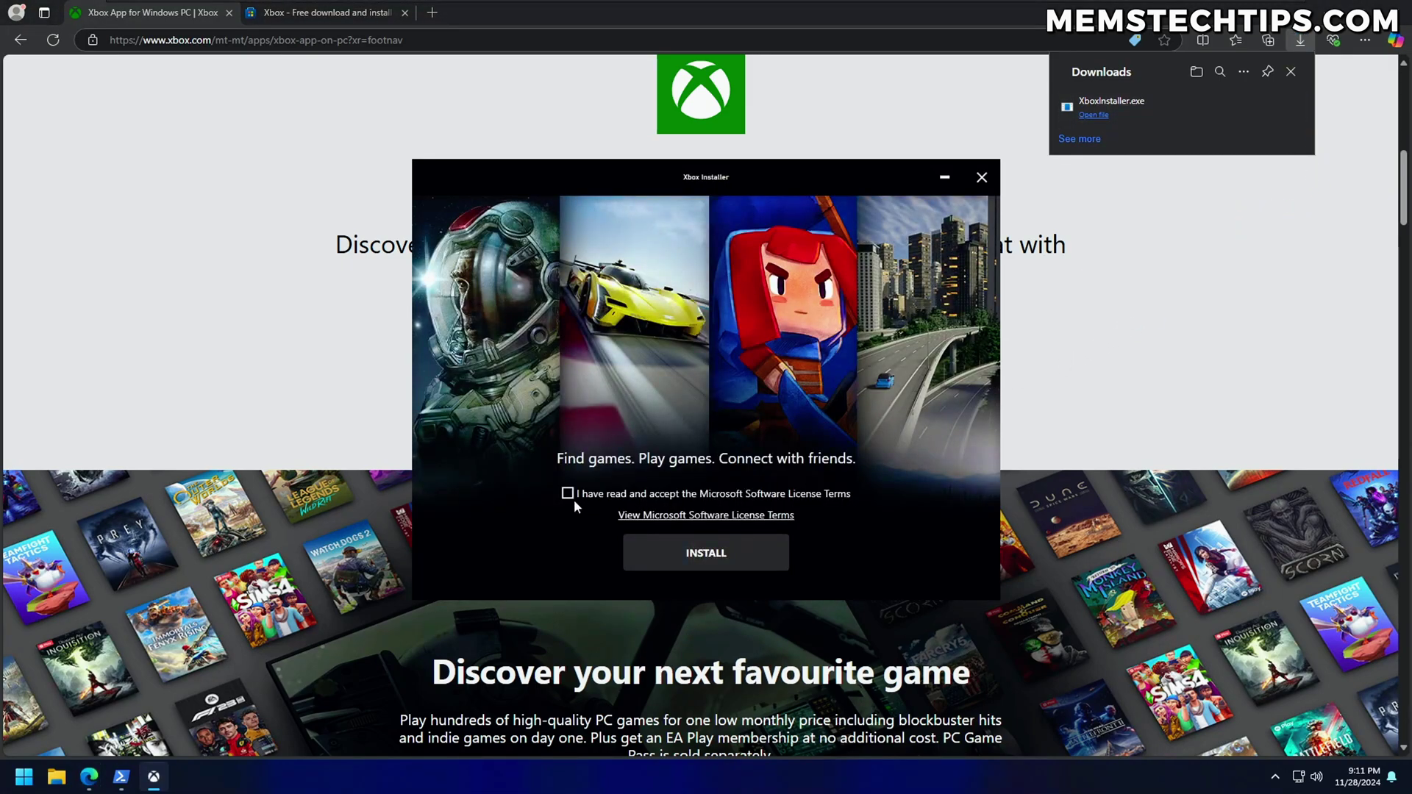
left_click(570, 494)
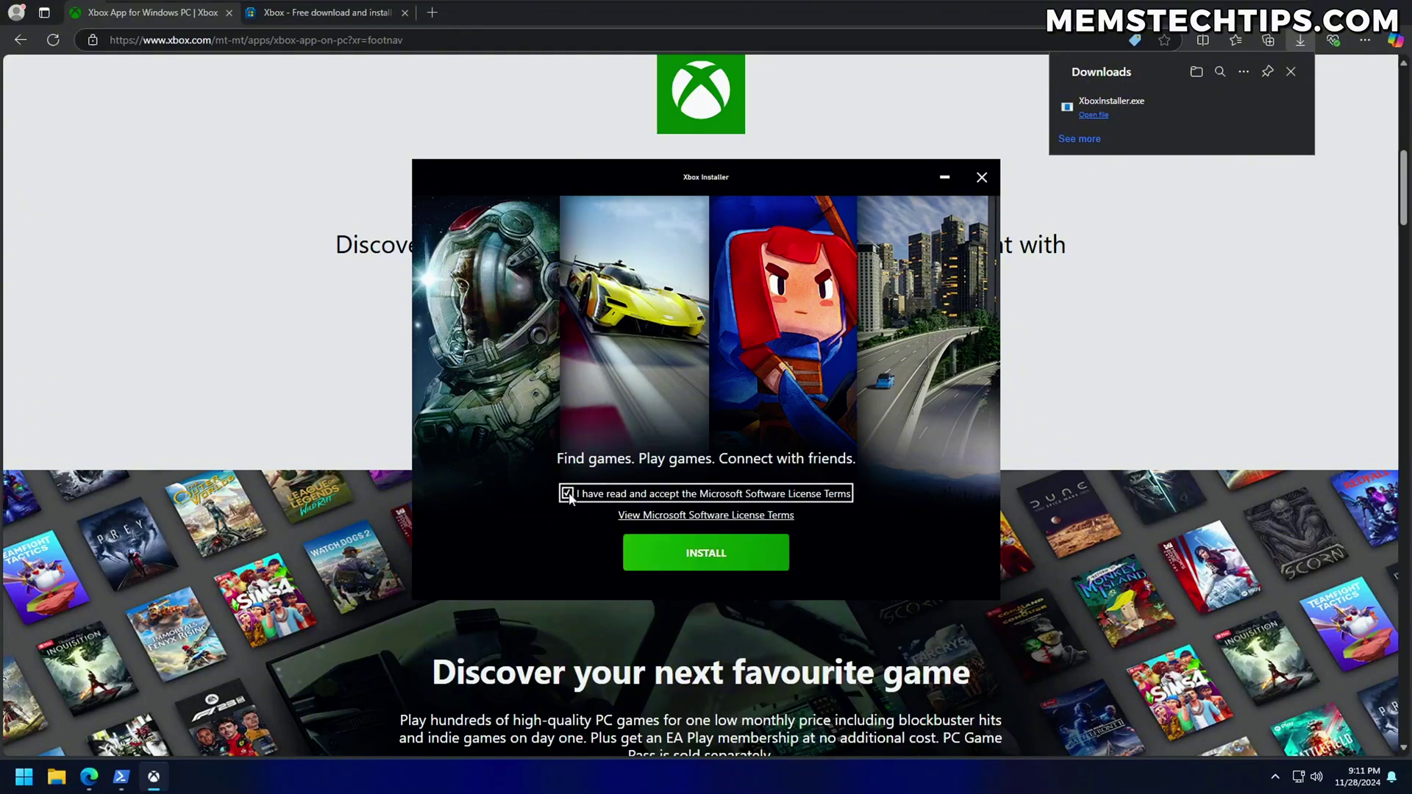
left_click(749, 549)
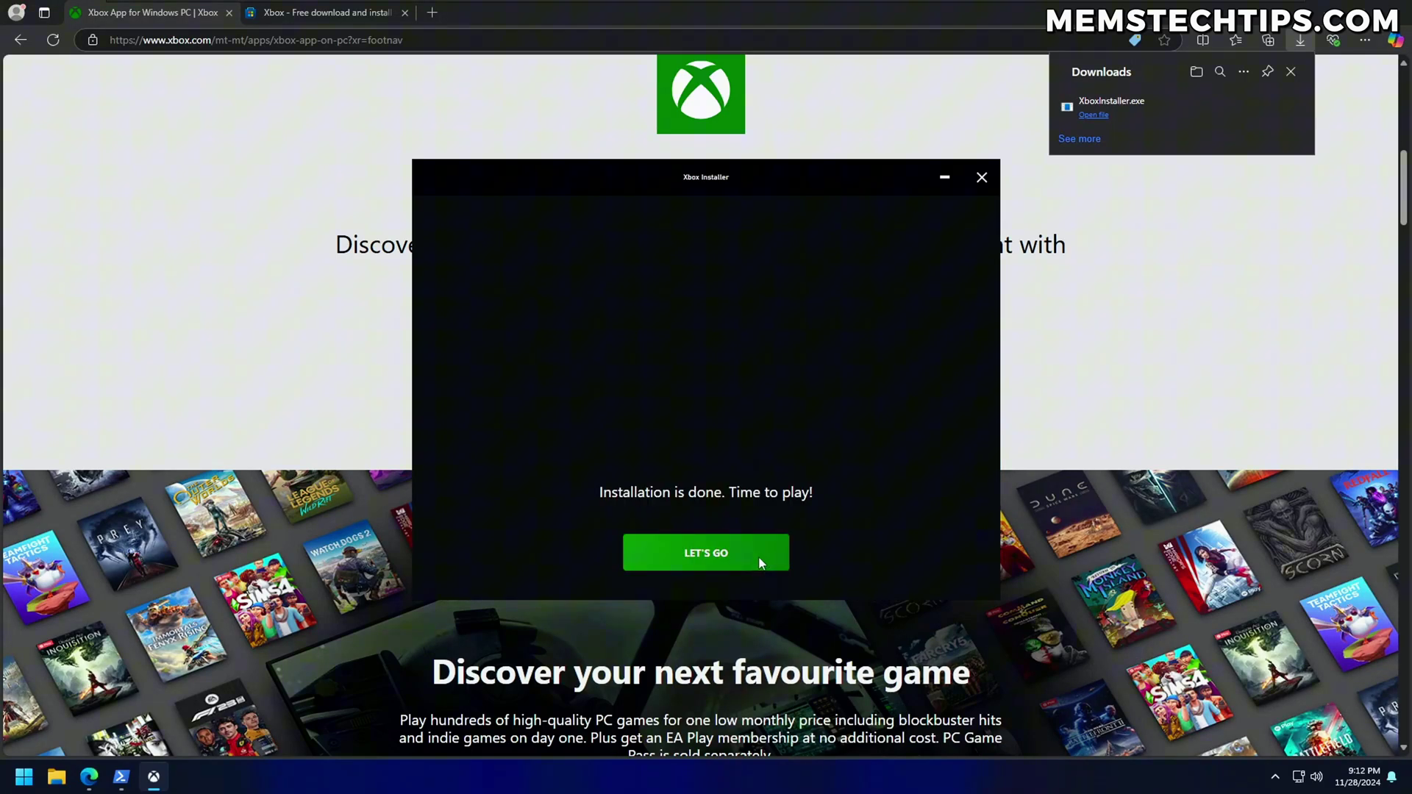
Launch the Xbox app, browse the Game Pass catalog, and accept default startup preferences.
left_click(739, 564)
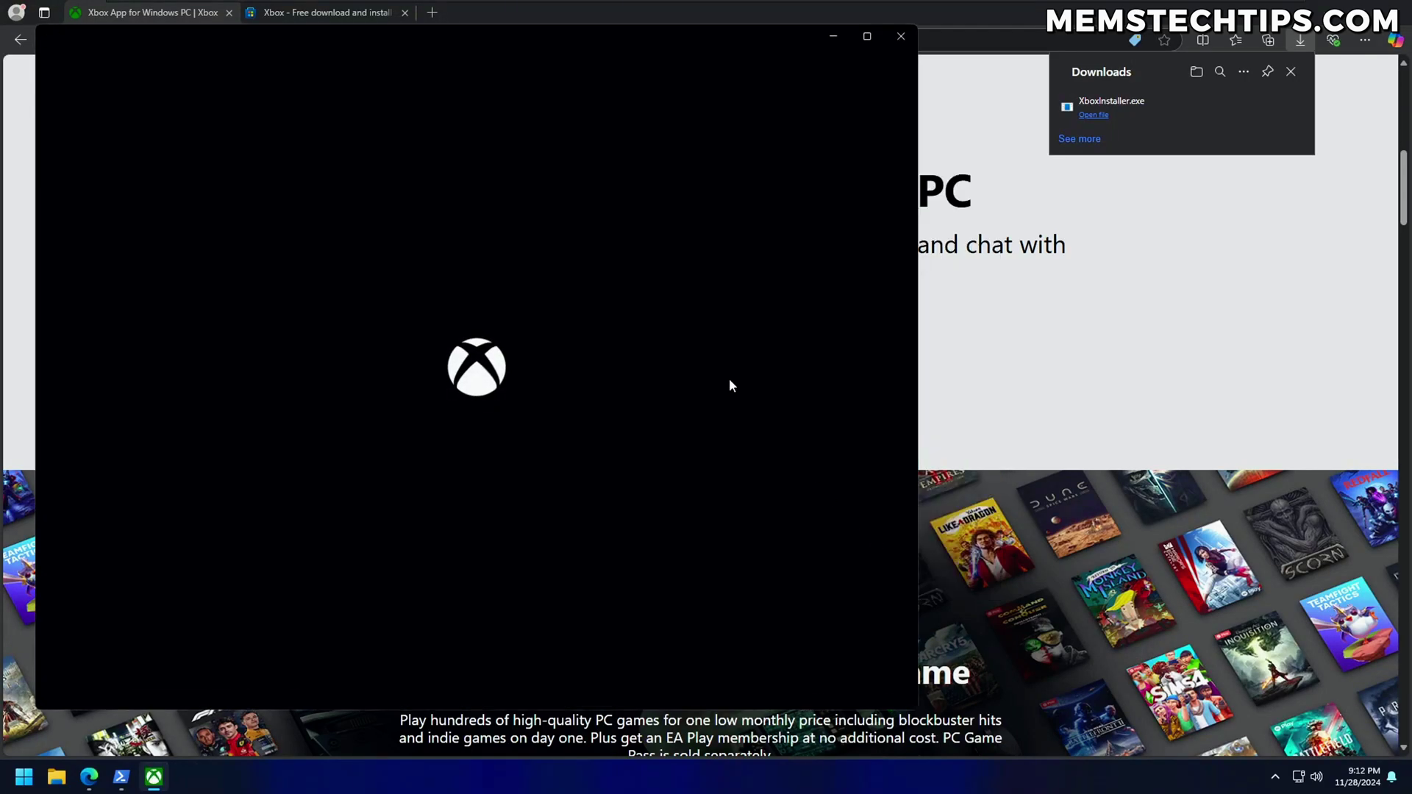
left_click_drag(508, 39, 750, 54)
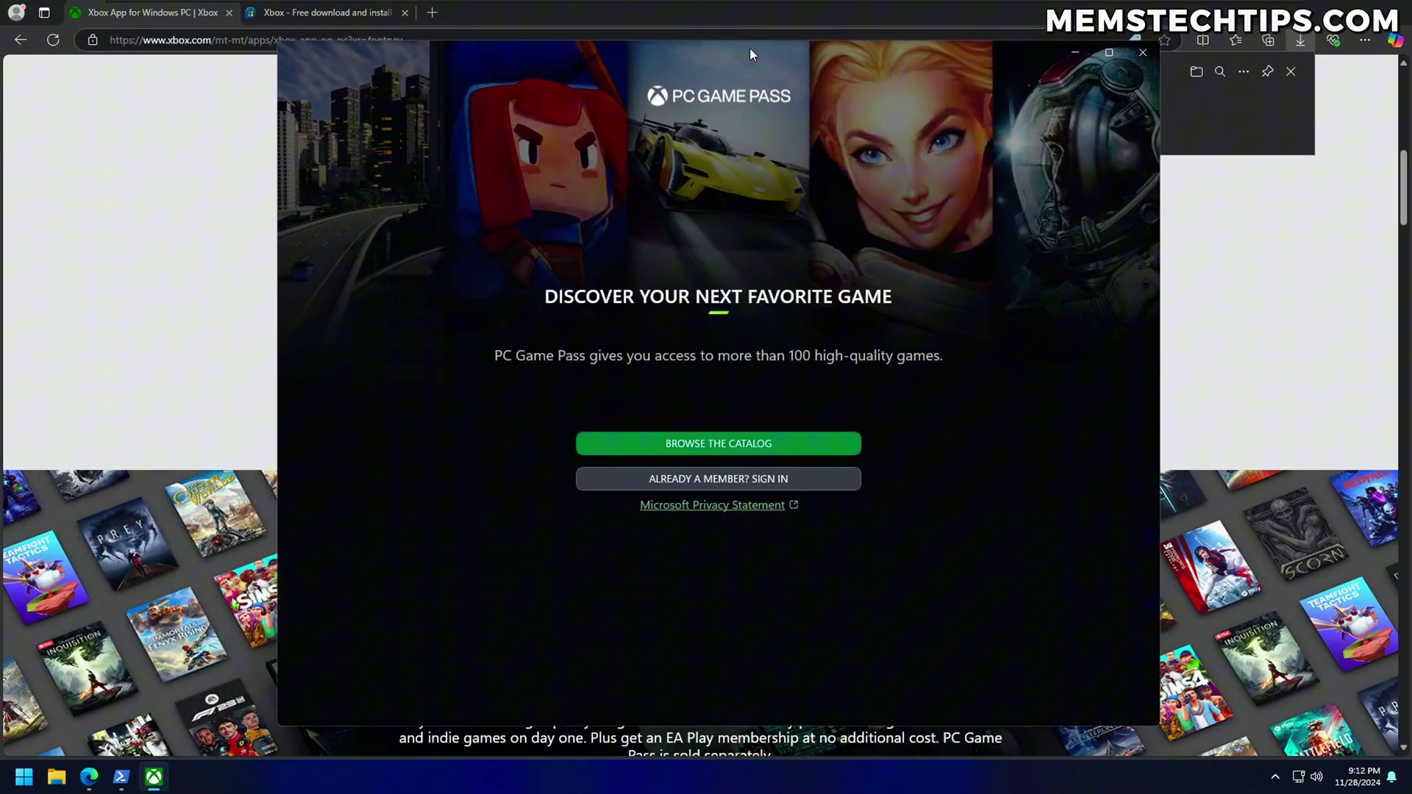
left_click(778, 442)
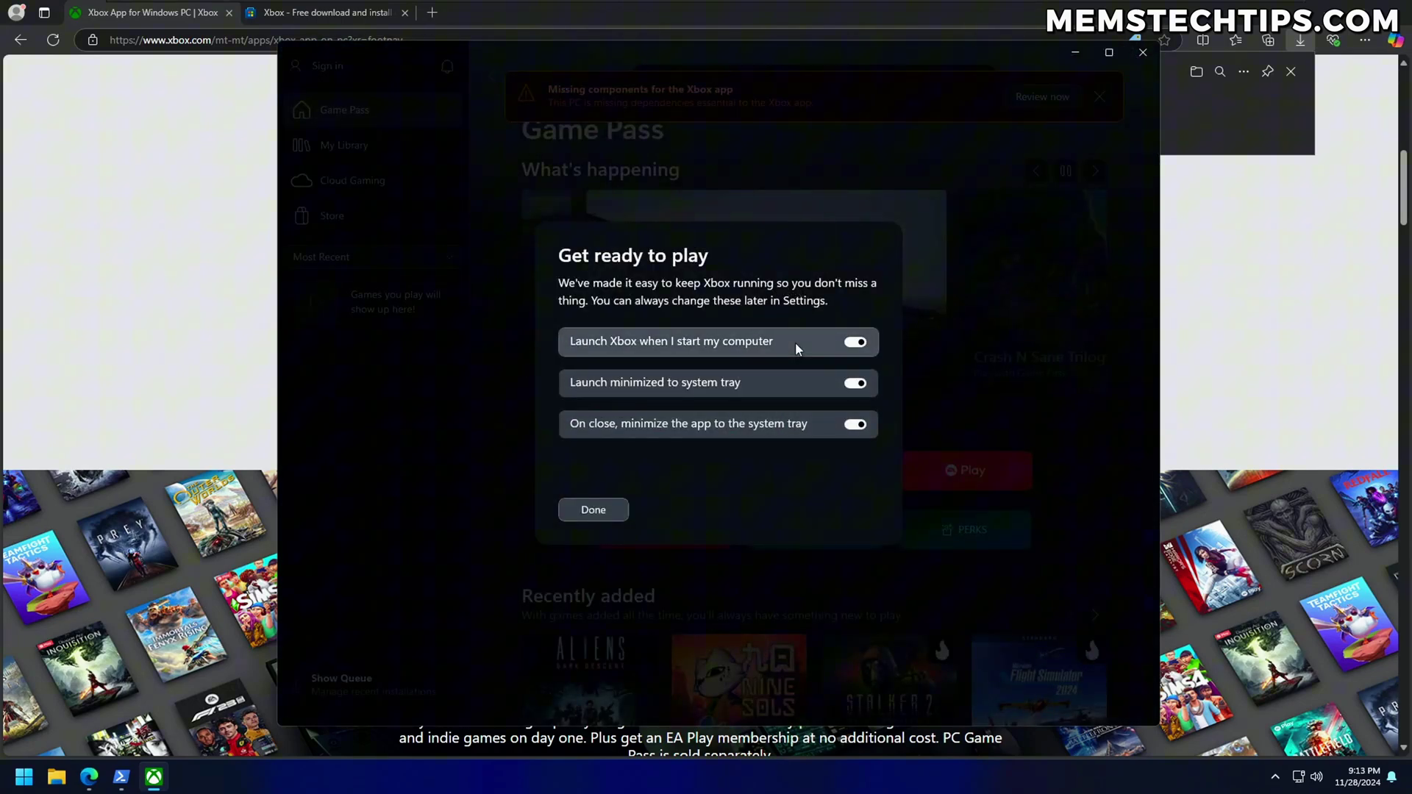
left_click(594, 510)
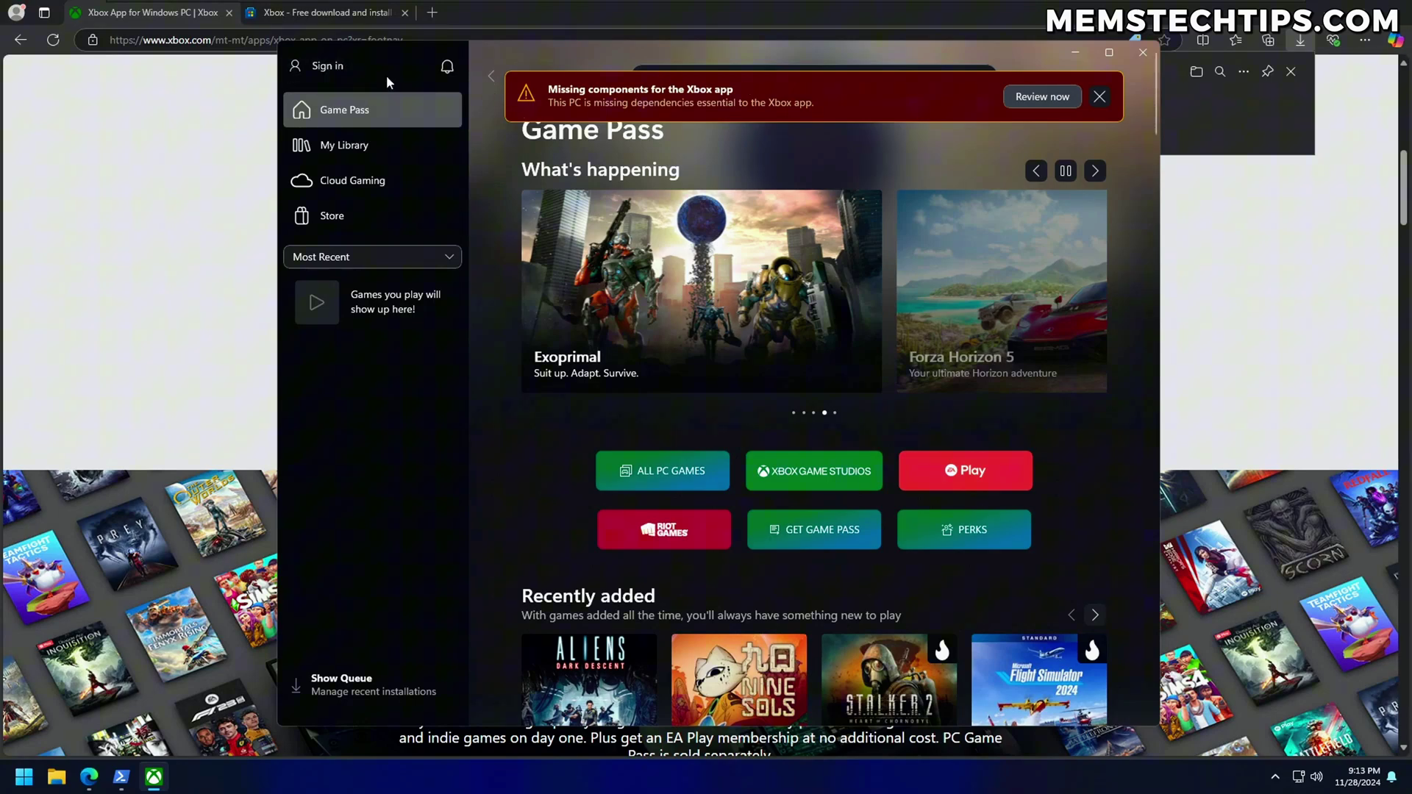
Open Xbox app Settings > App and install the missing Microsoft Store dependency.
left_click(299, 67)
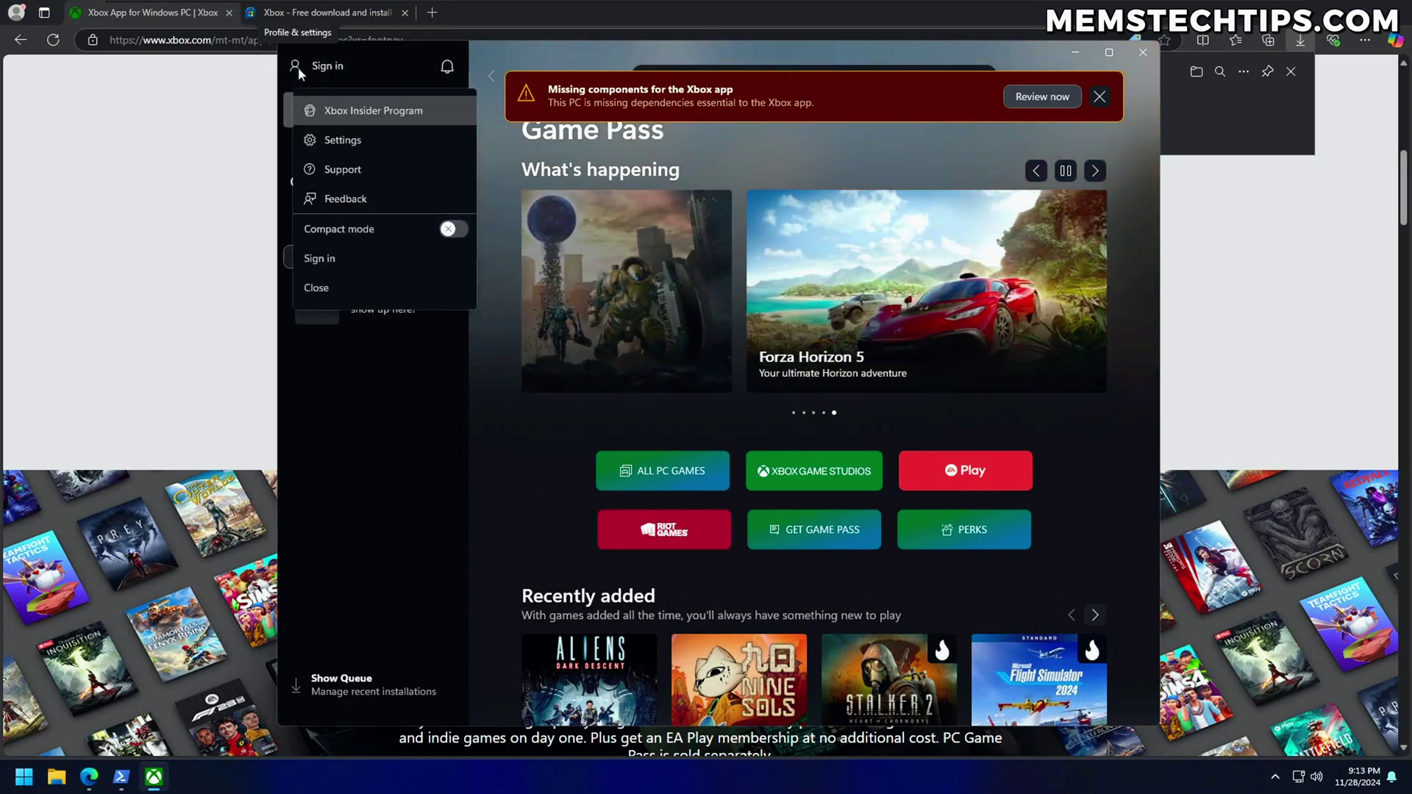
left_click(356, 140)
left_click(480, 152)
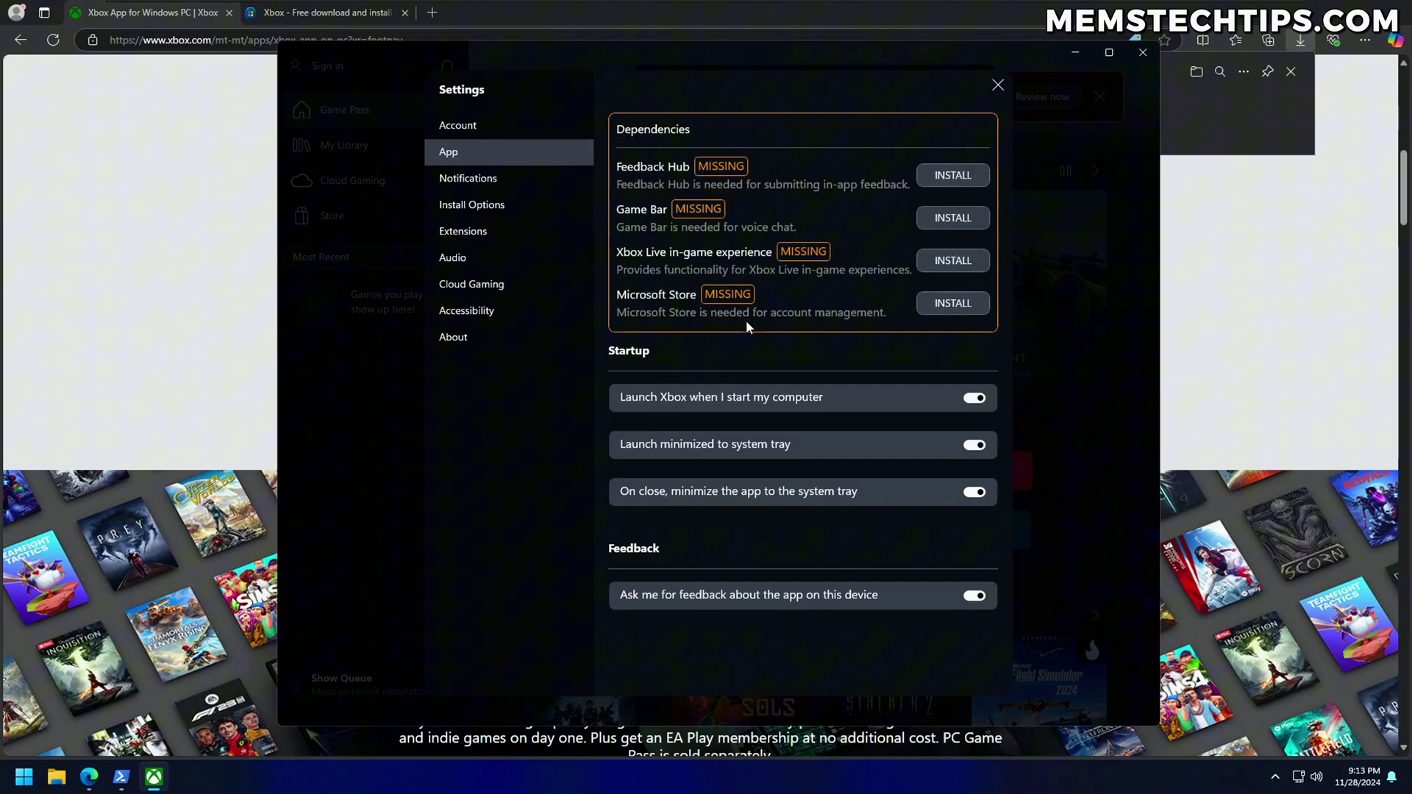
left_click(950, 306)
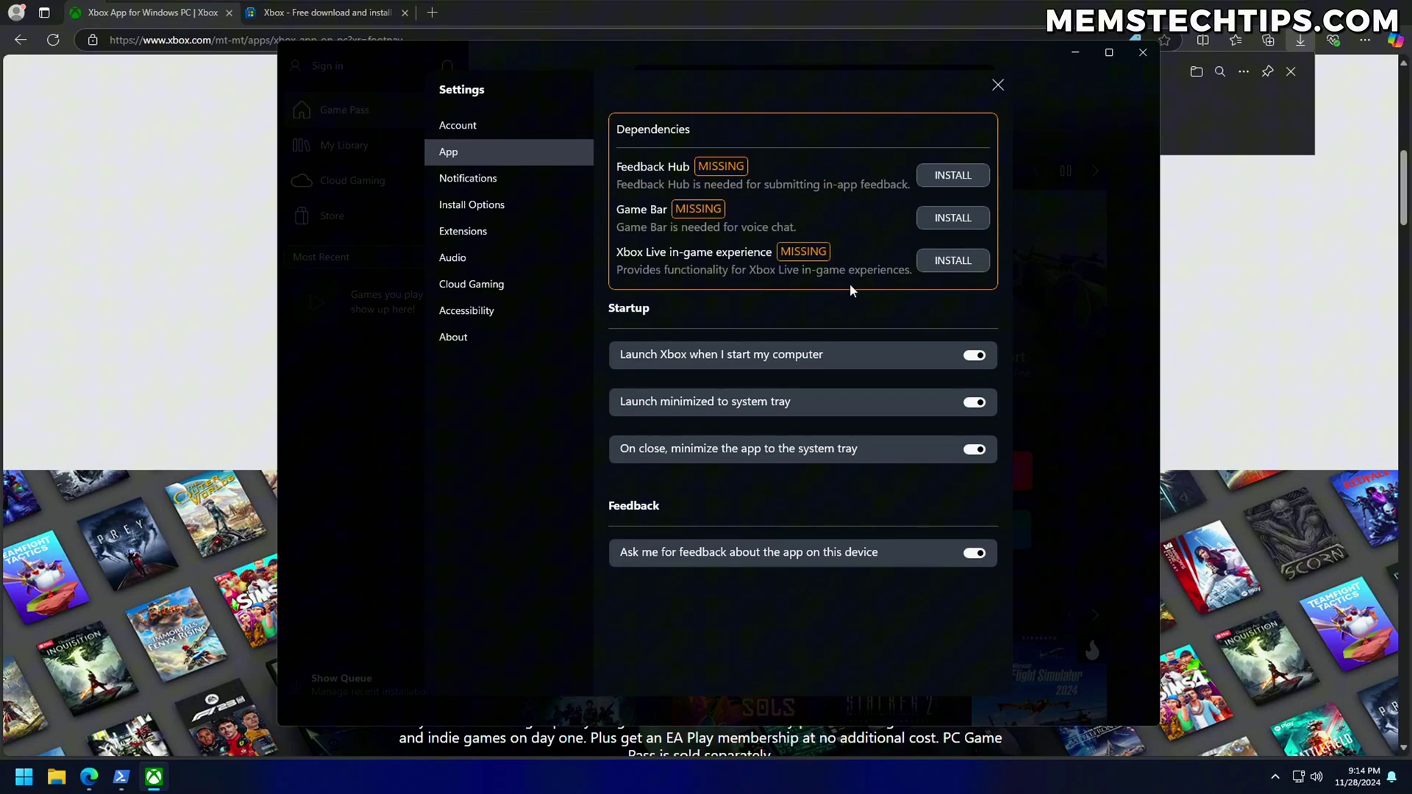
Launch Microsoft Store from All apps and move its window right.
left_click(24, 780)
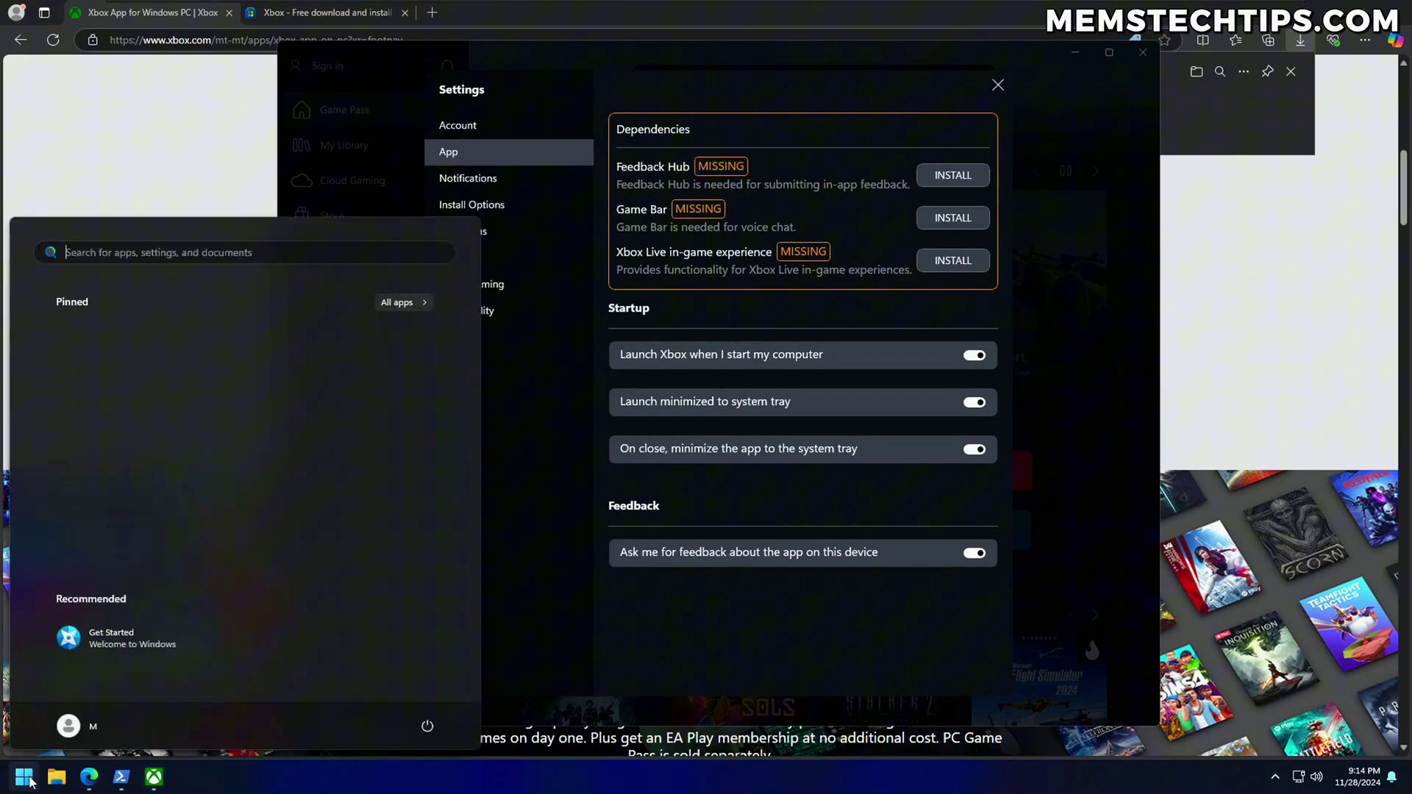
left_click(408, 308)
scroll(233, 458, "down", 2)
scroll(149, 398, "down", 3)
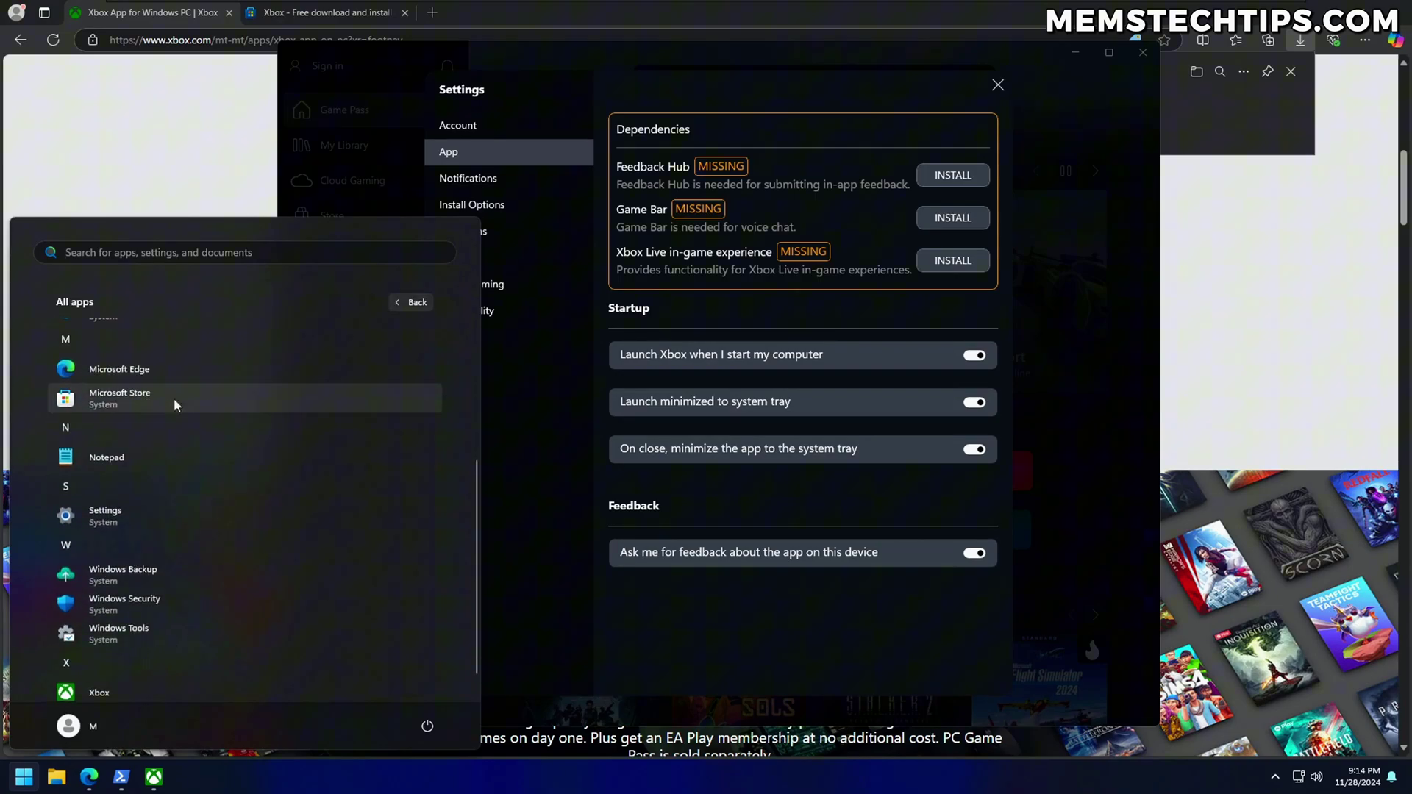
left_click(229, 393)
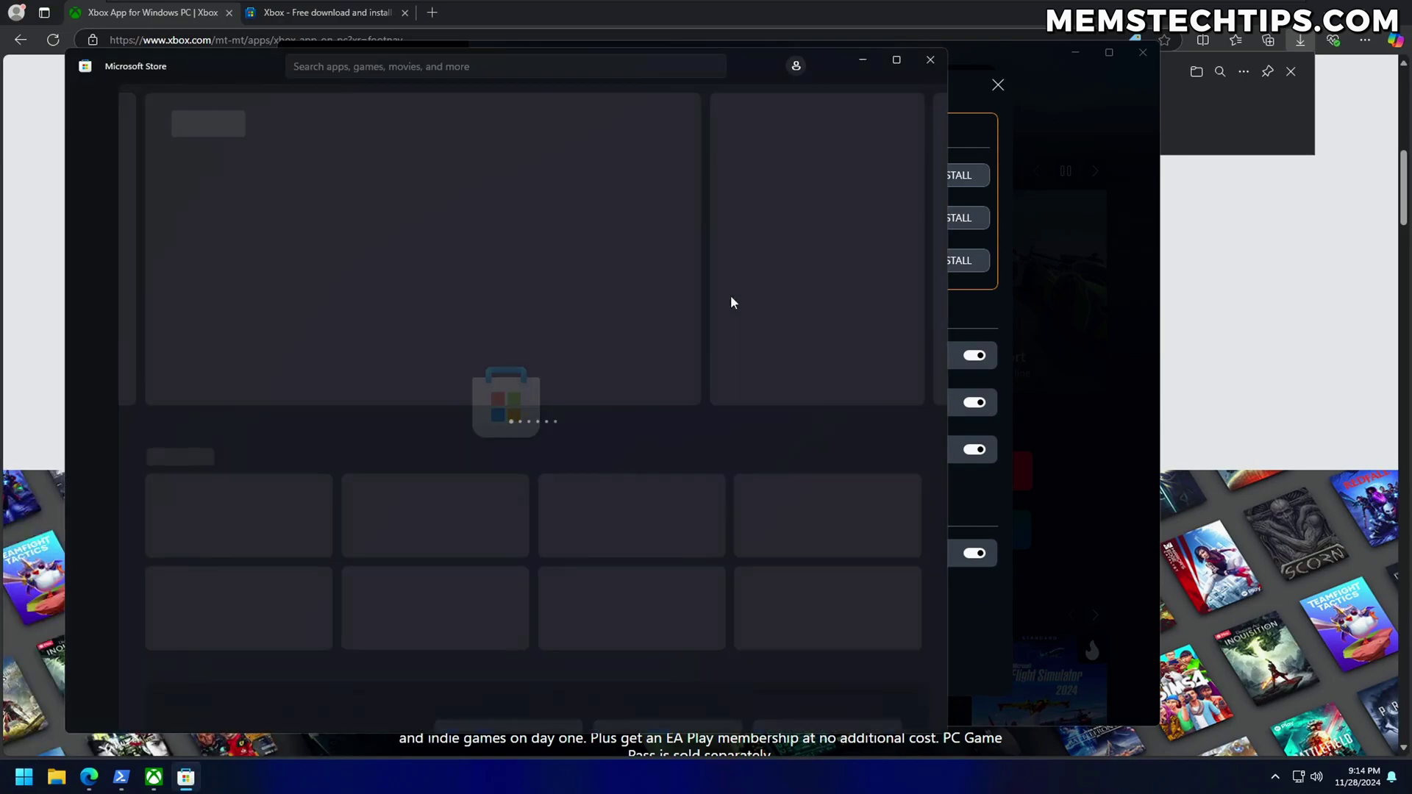
left_click_drag(753, 65, 981, 49)
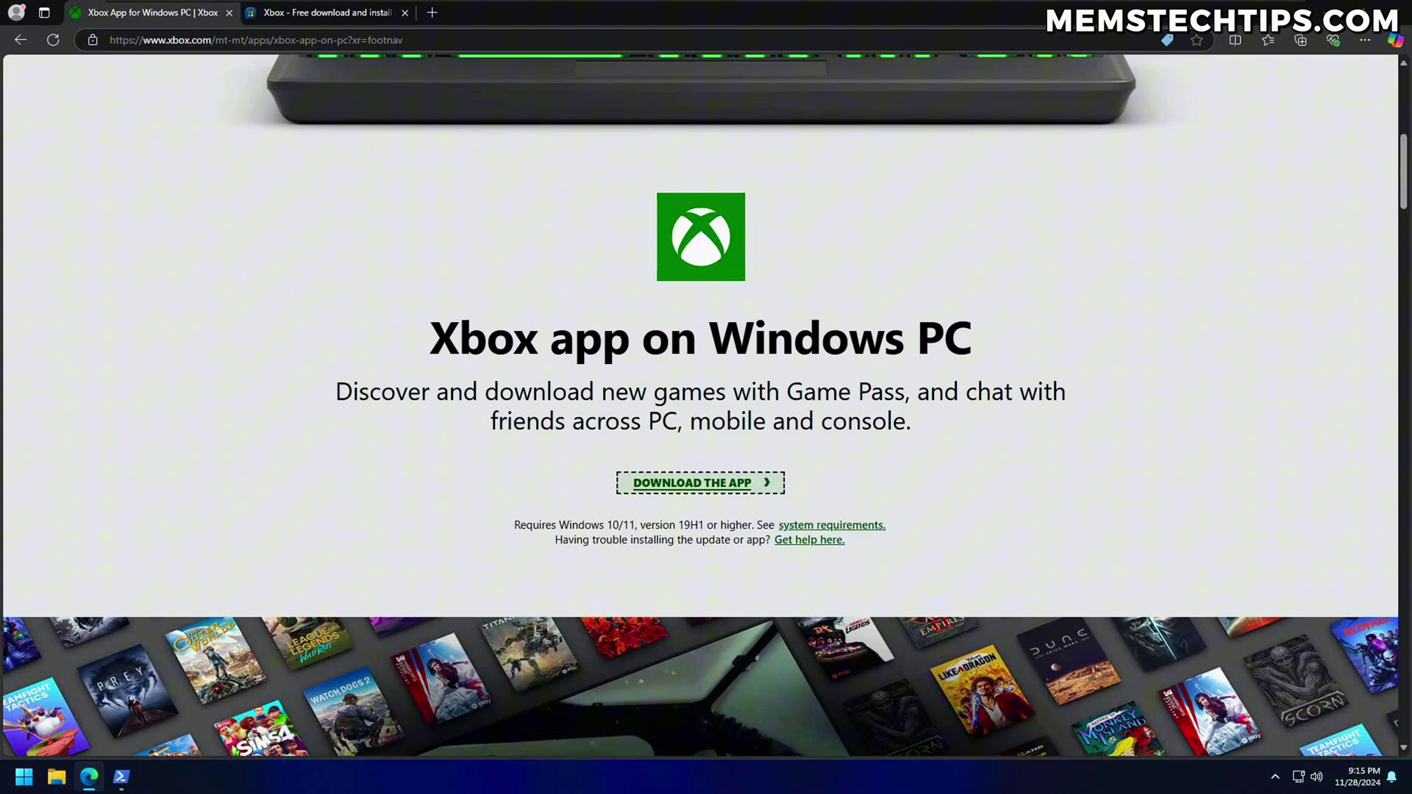
Highlight the 'Xbox app on Windows PC' heading, then switch to the Xbox Microsoft Store tab.
left_click_drag(427, 331, 997, 351)
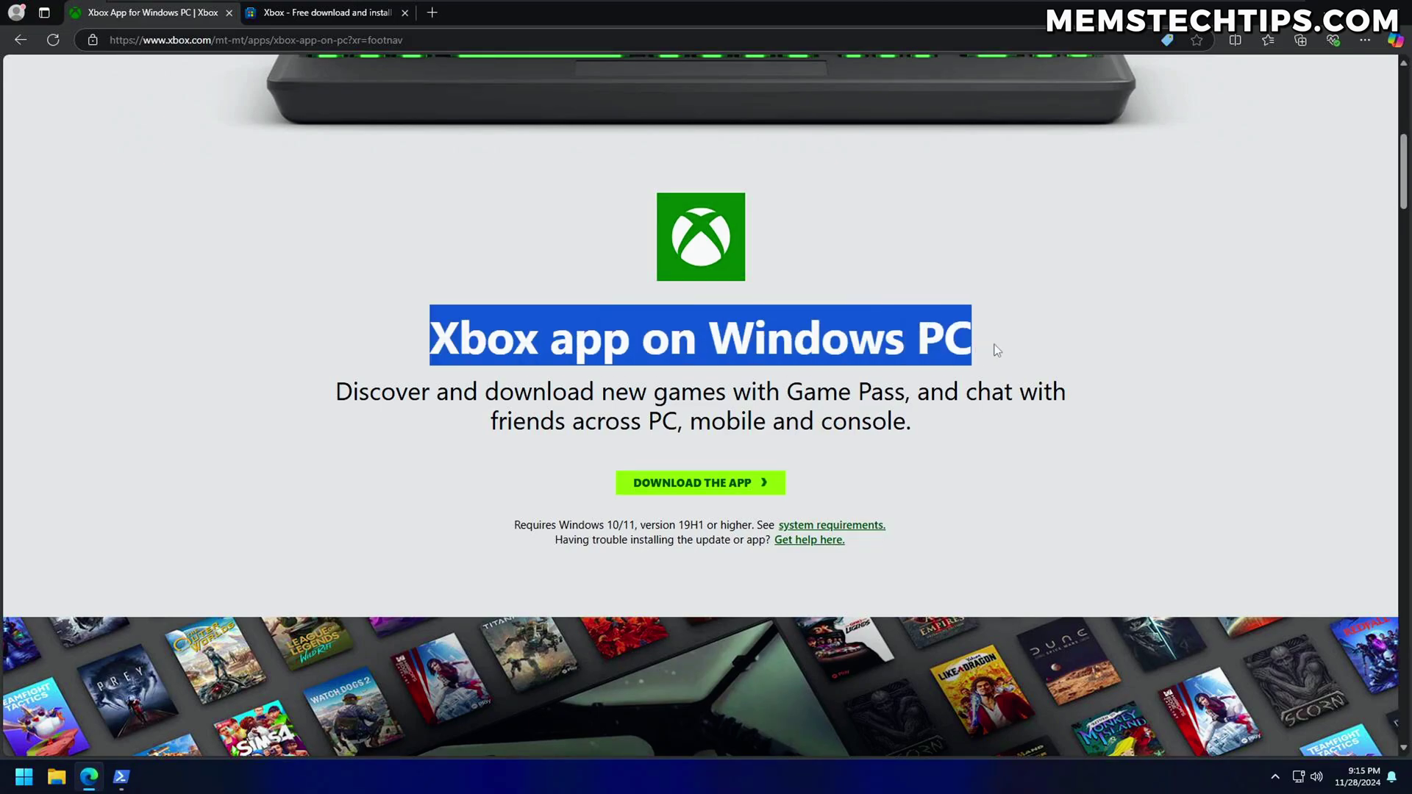
left_click(717, 343)
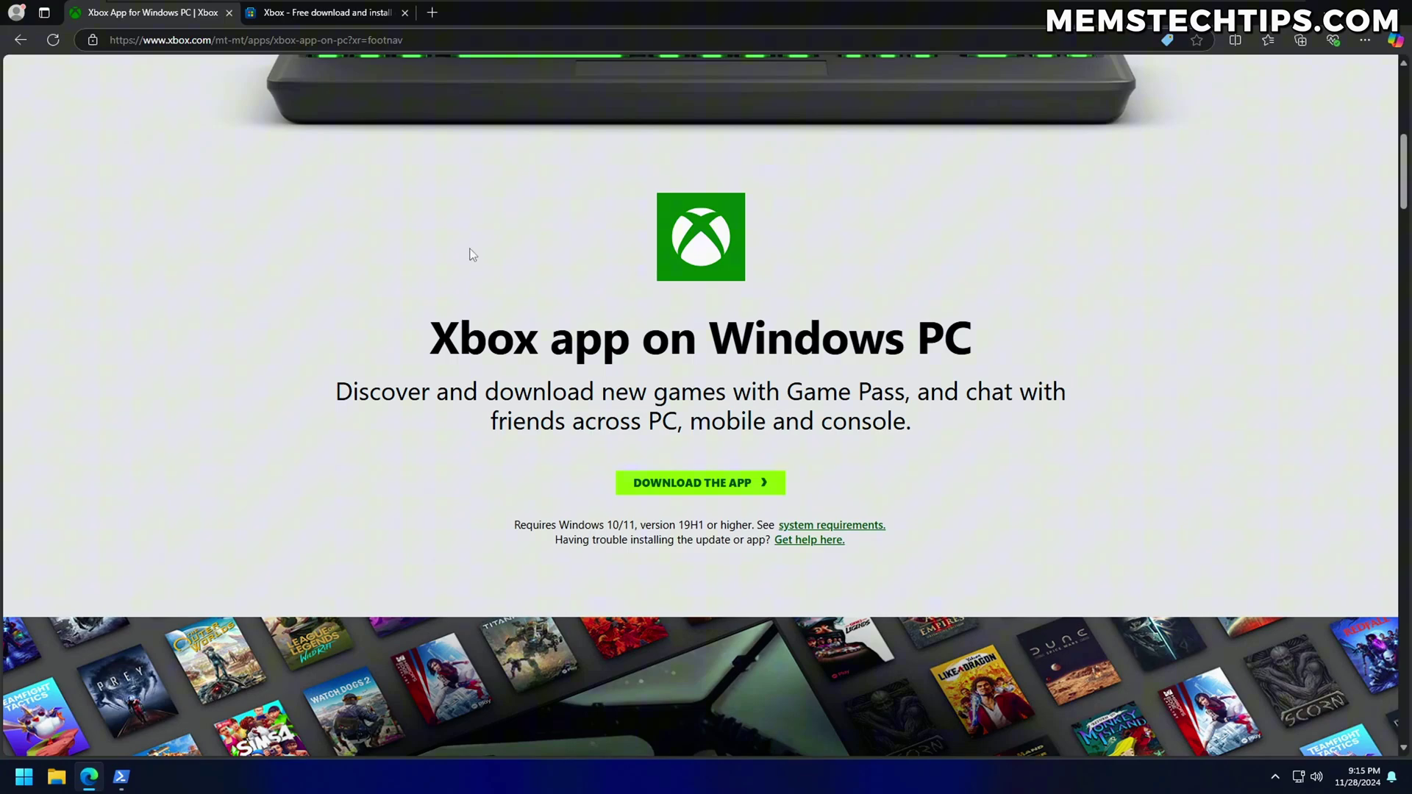
left_click(299, 13)
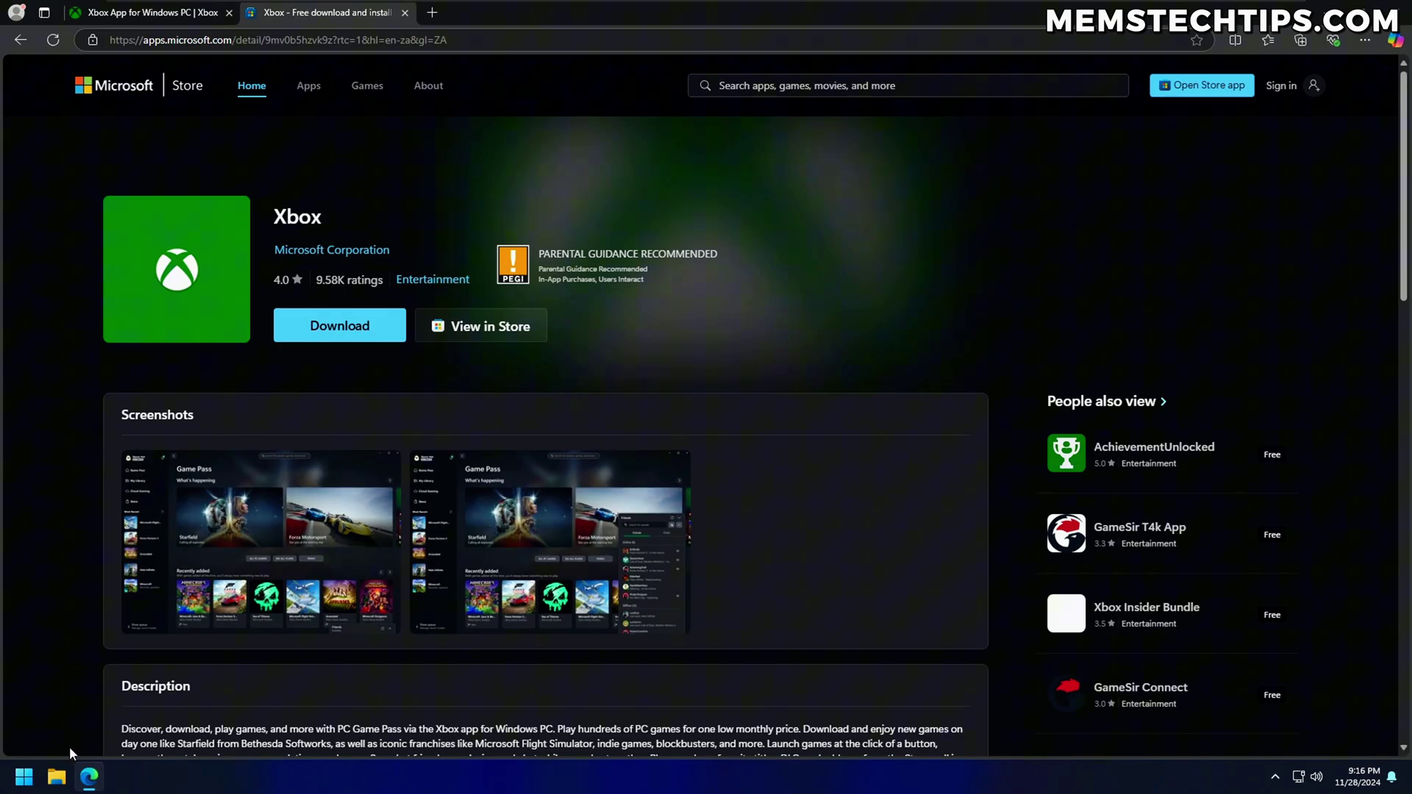
Open an admin PowerShell and copy the Xbox app ID 9mv0b5hzvk9z from Edge's address bar.
right_click(23, 777)
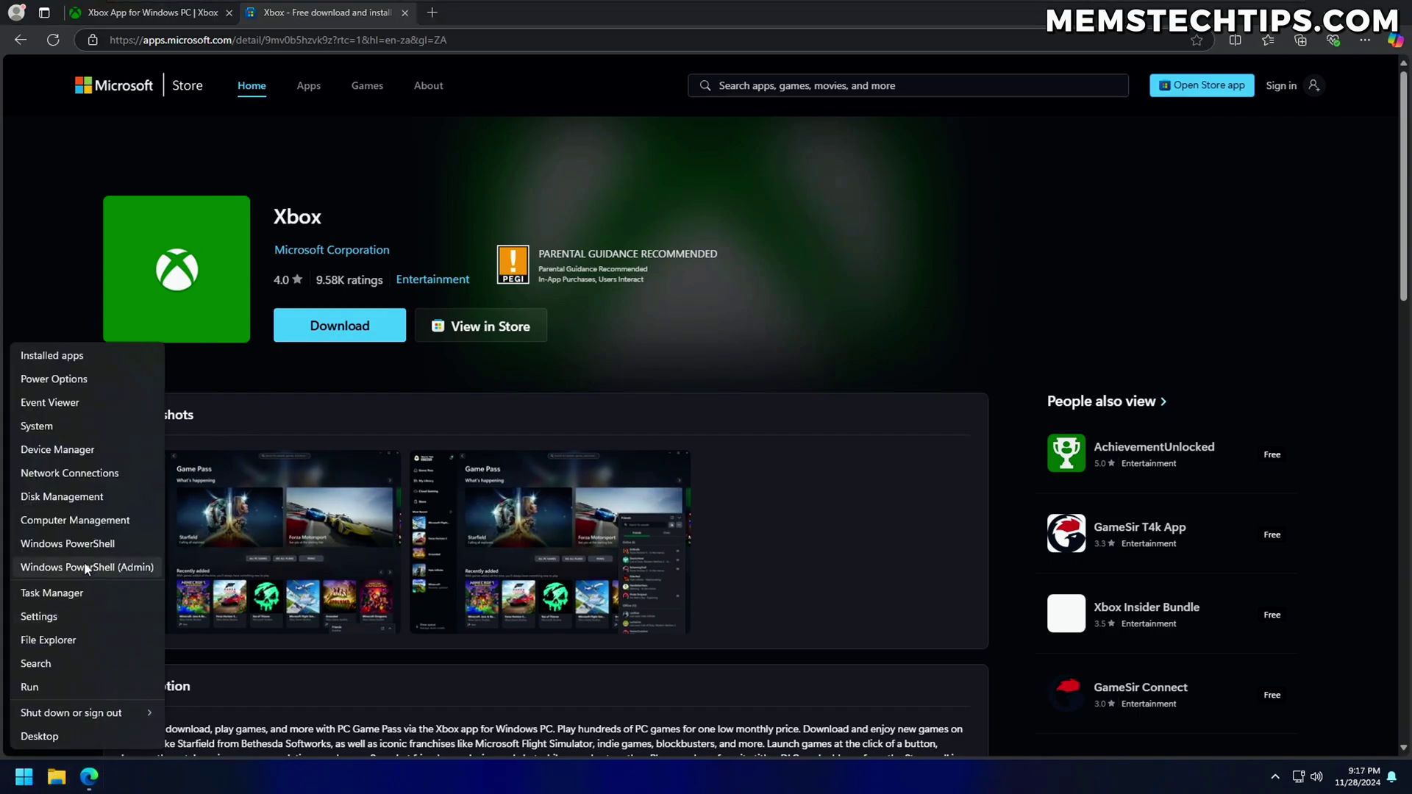
left_click(86, 567)
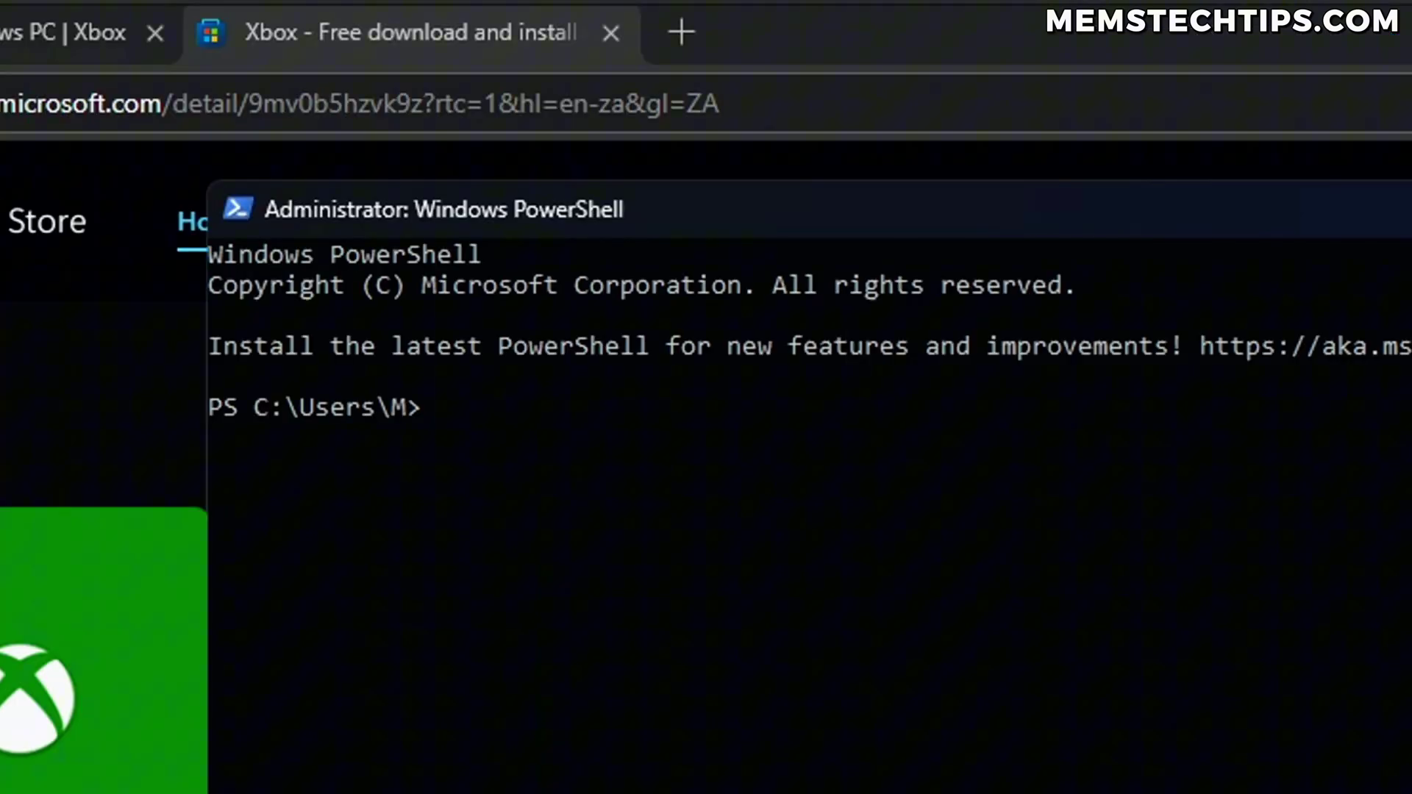
type("winget.exe install --id")
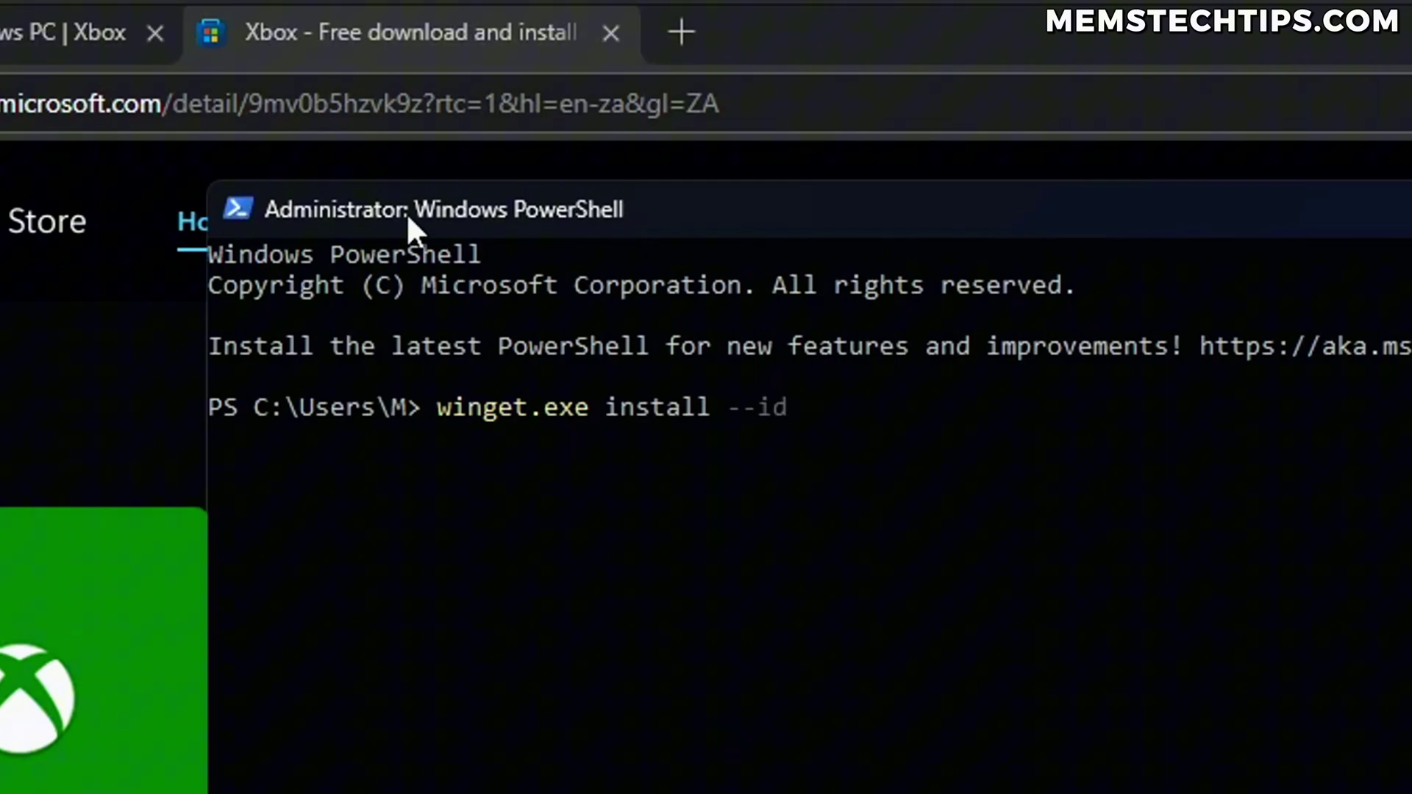
left_click(425, 102)
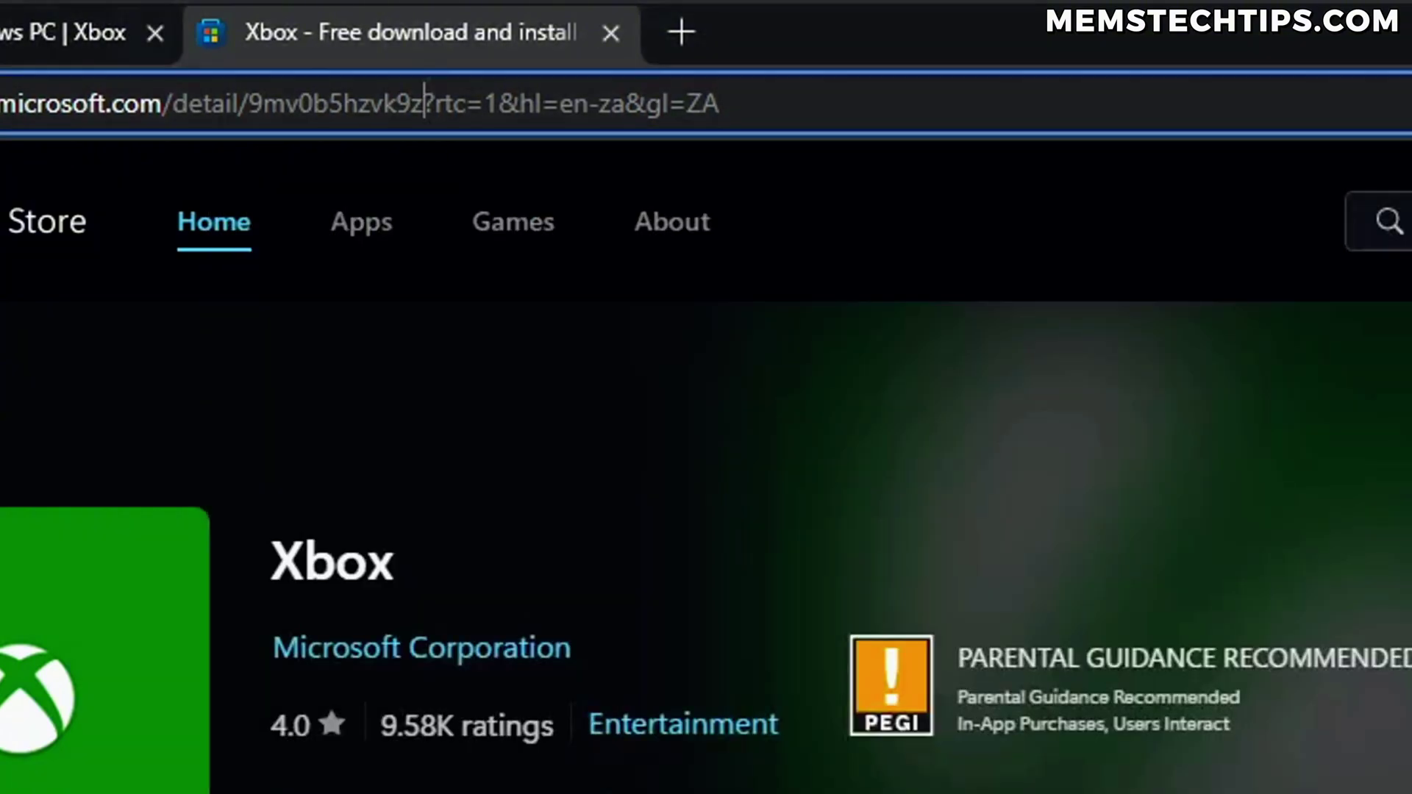
left_click_drag(424, 103, 248, 103)
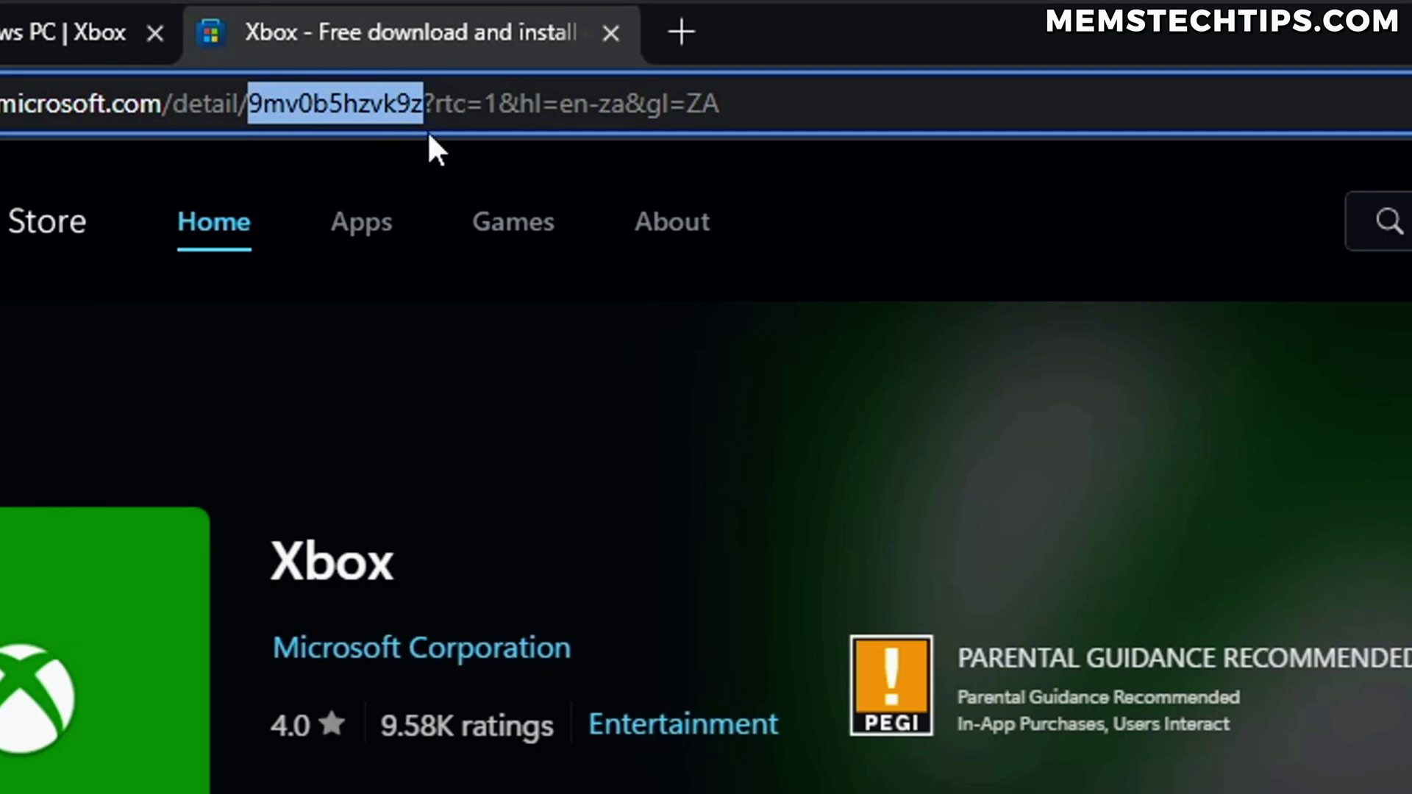
right_click(329, 107)
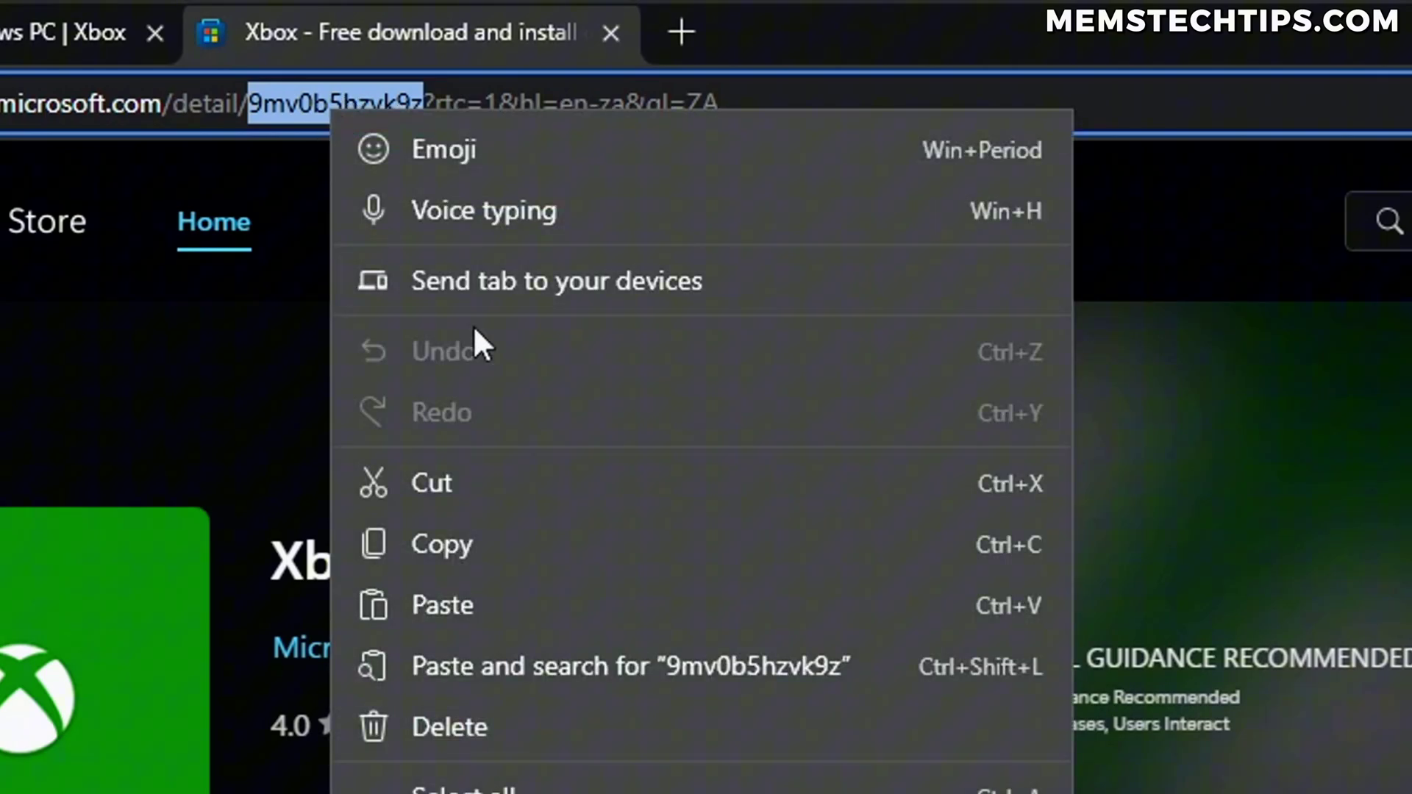
left_click(461, 547)
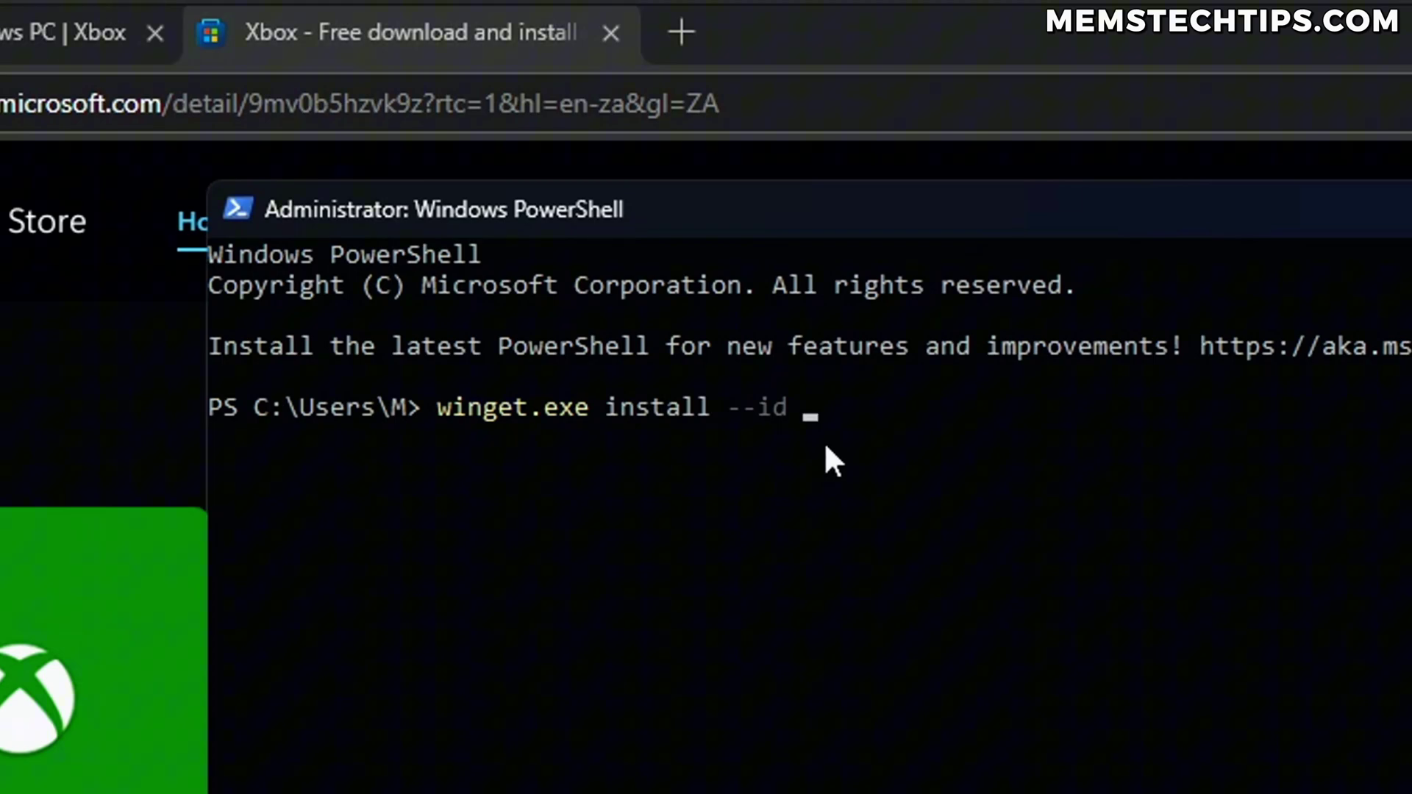
Paste the quoted ID 9mv0b5hzvk9z after winget.exe install --id in PowerShell.
right_click(825, 441)
type("\"")
key("ctrl+Left")
type("\"")
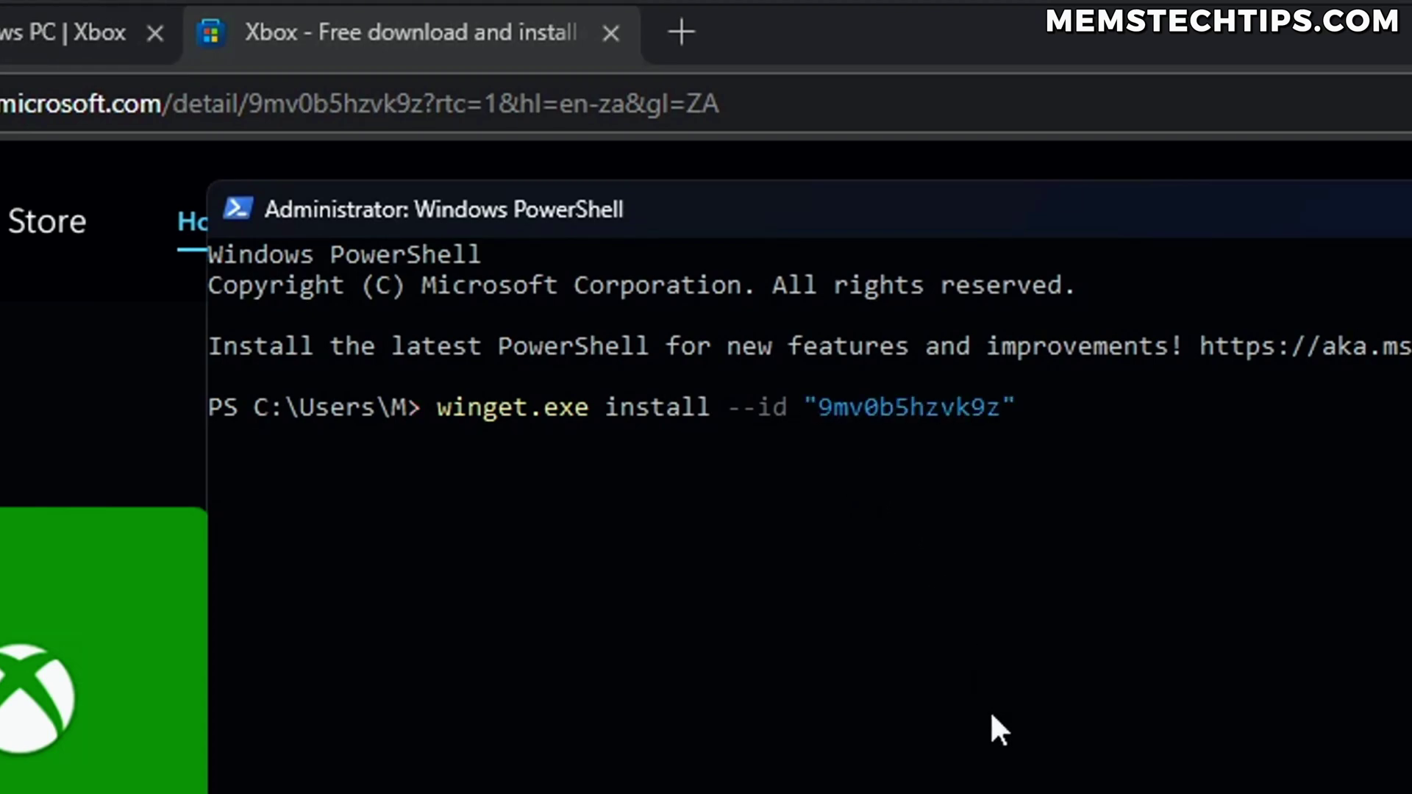
key("Right")
key("End")
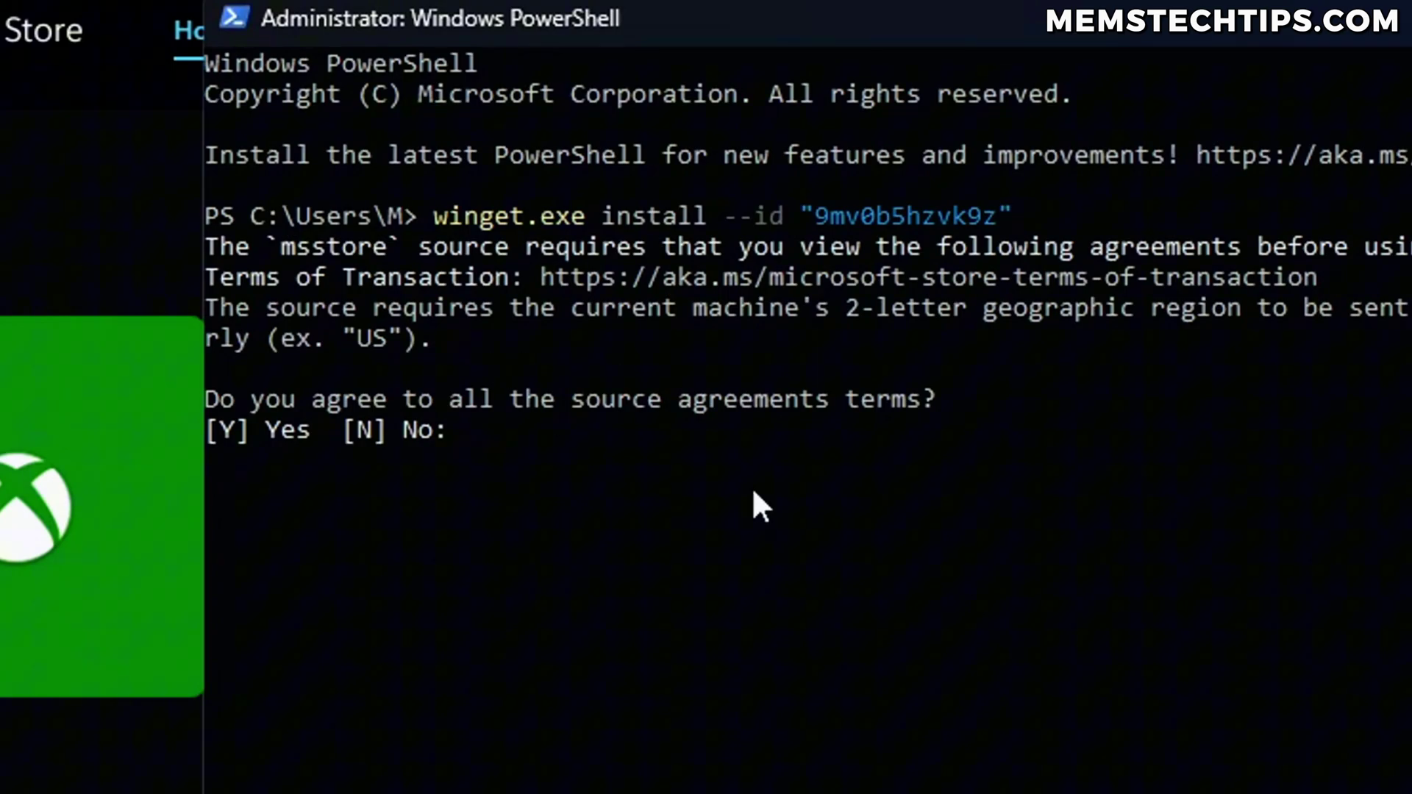
type("Y")
Answer Y to accept the msstore source agreements.
key("Return")
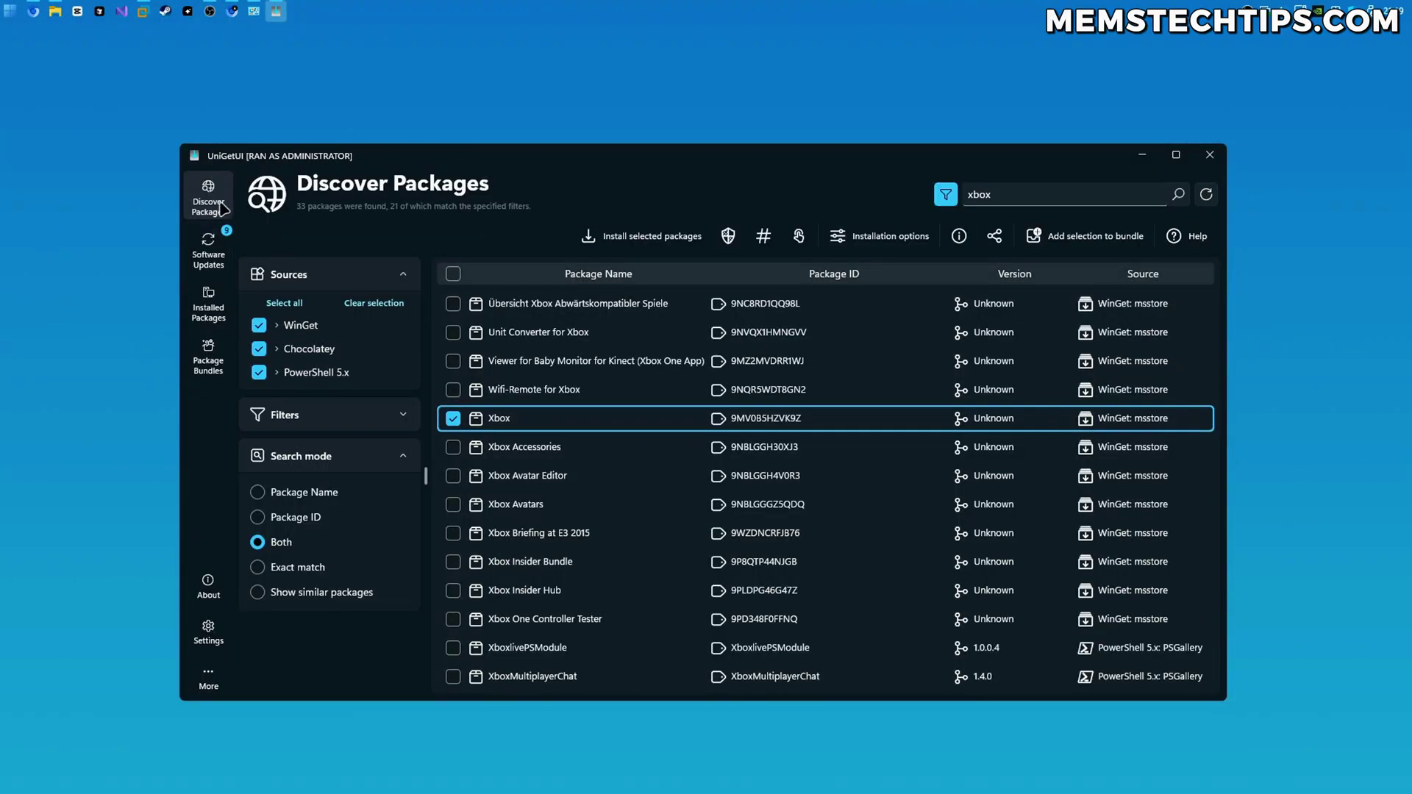
Open Package details for Xbox in Discover Packages and select its winget install command.
left_click(998, 196)
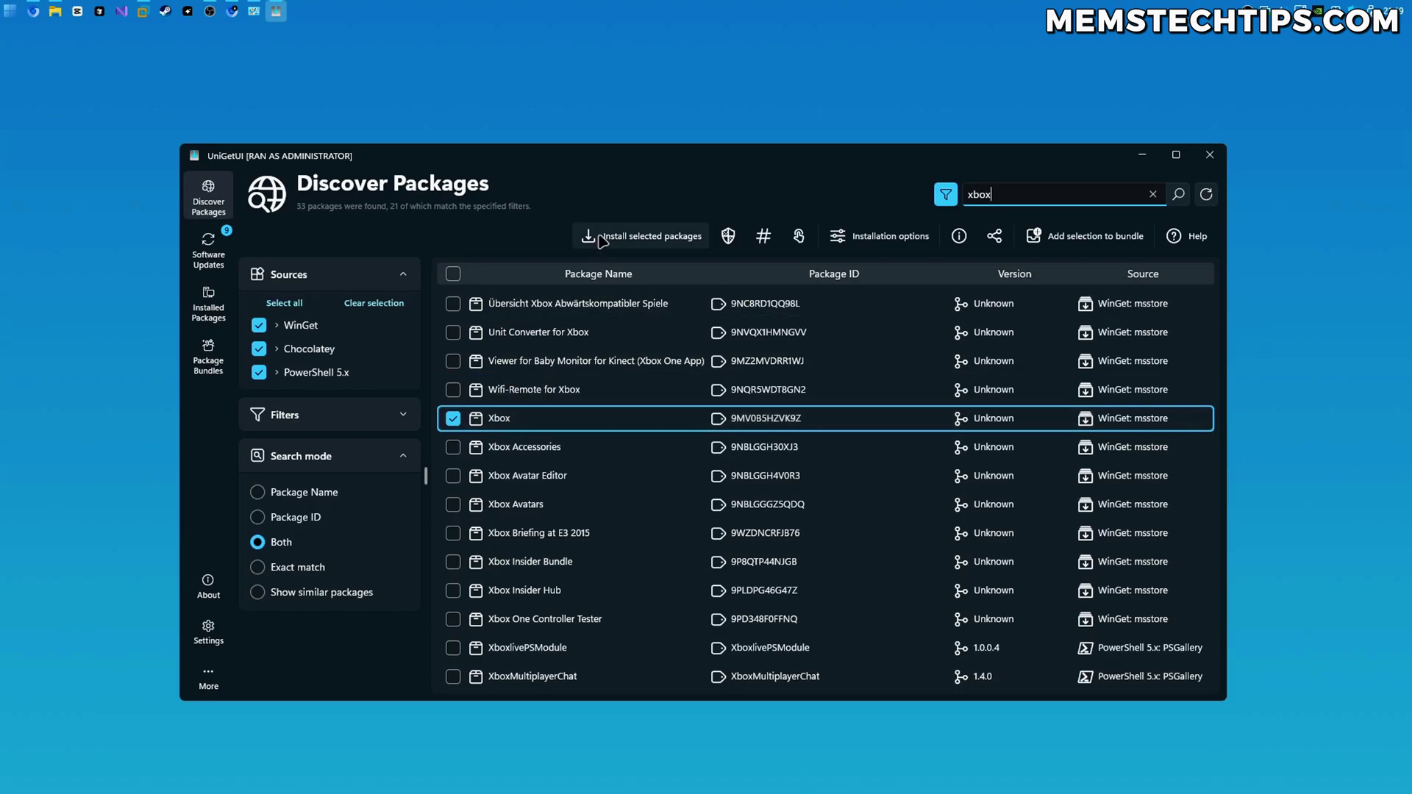
right_click(552, 423)
left_click(635, 605)
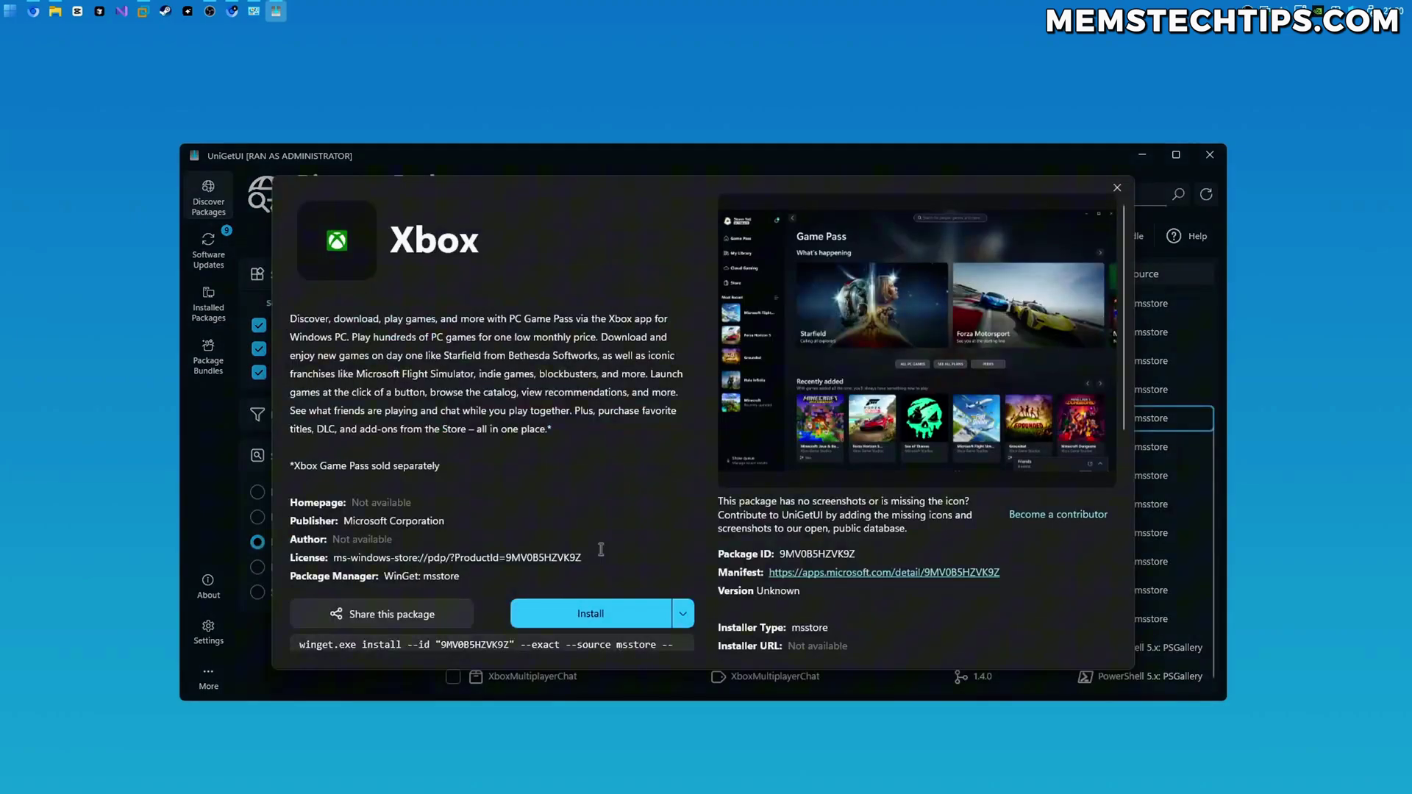
scroll(469, 468, "down", 5)
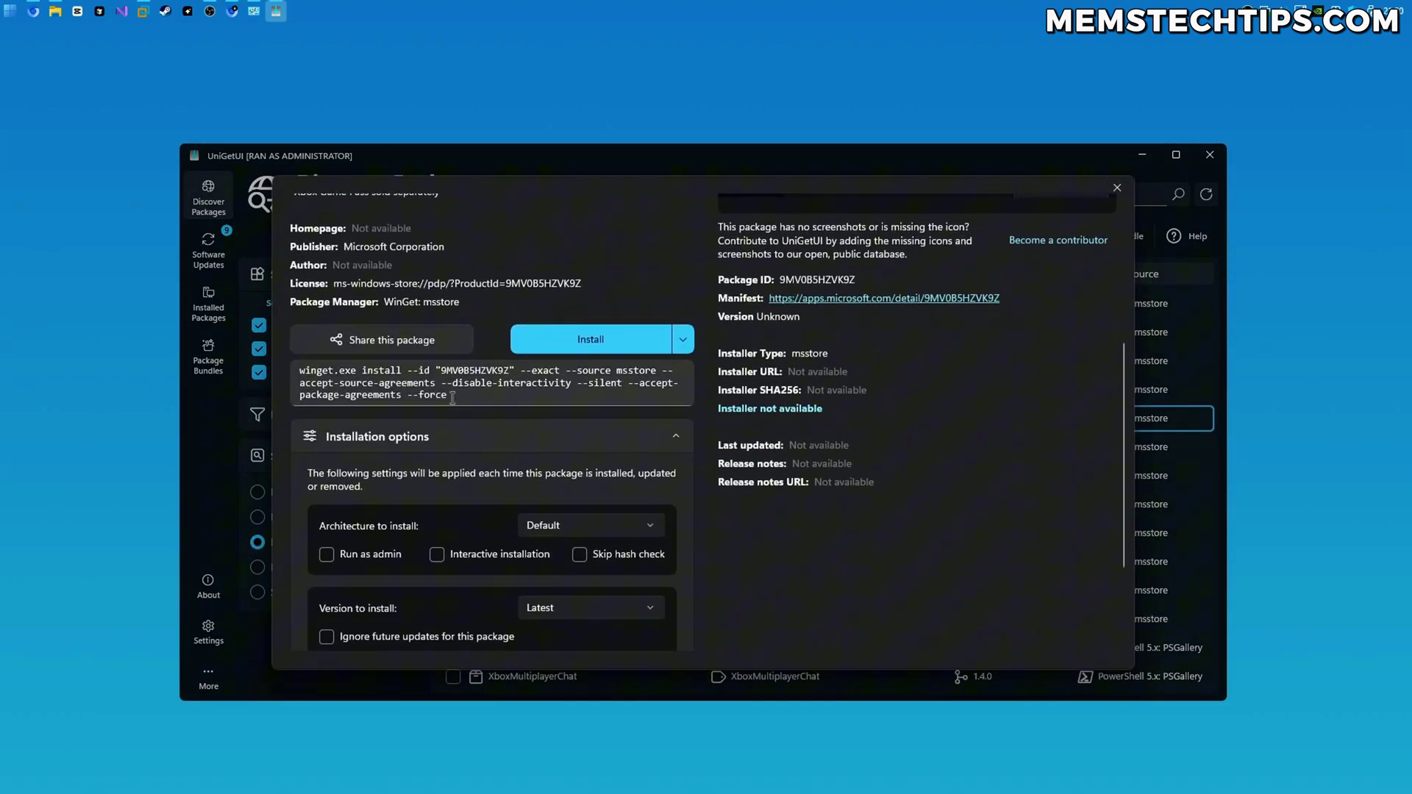
left_click_drag(447, 397, 298, 370)
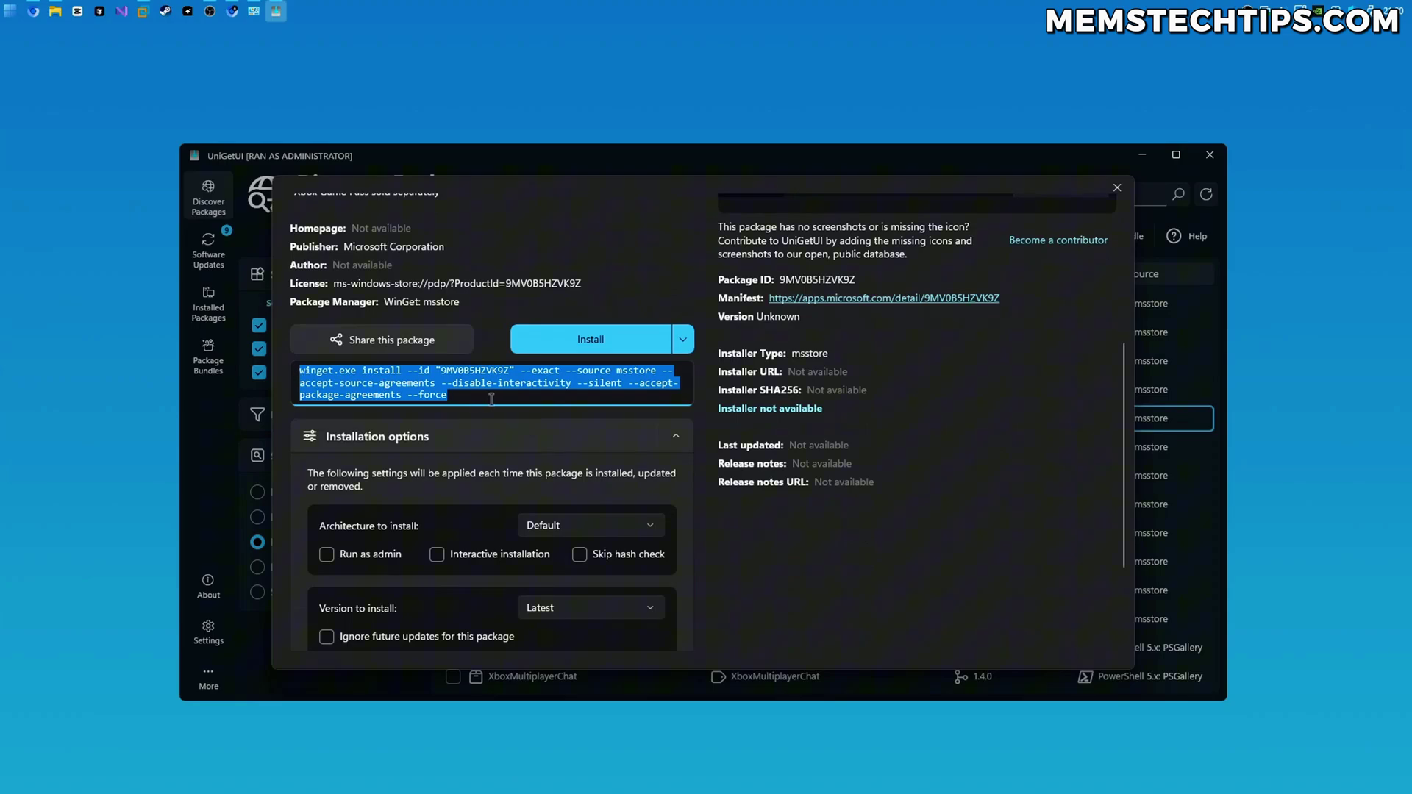
left_click(456, 403)
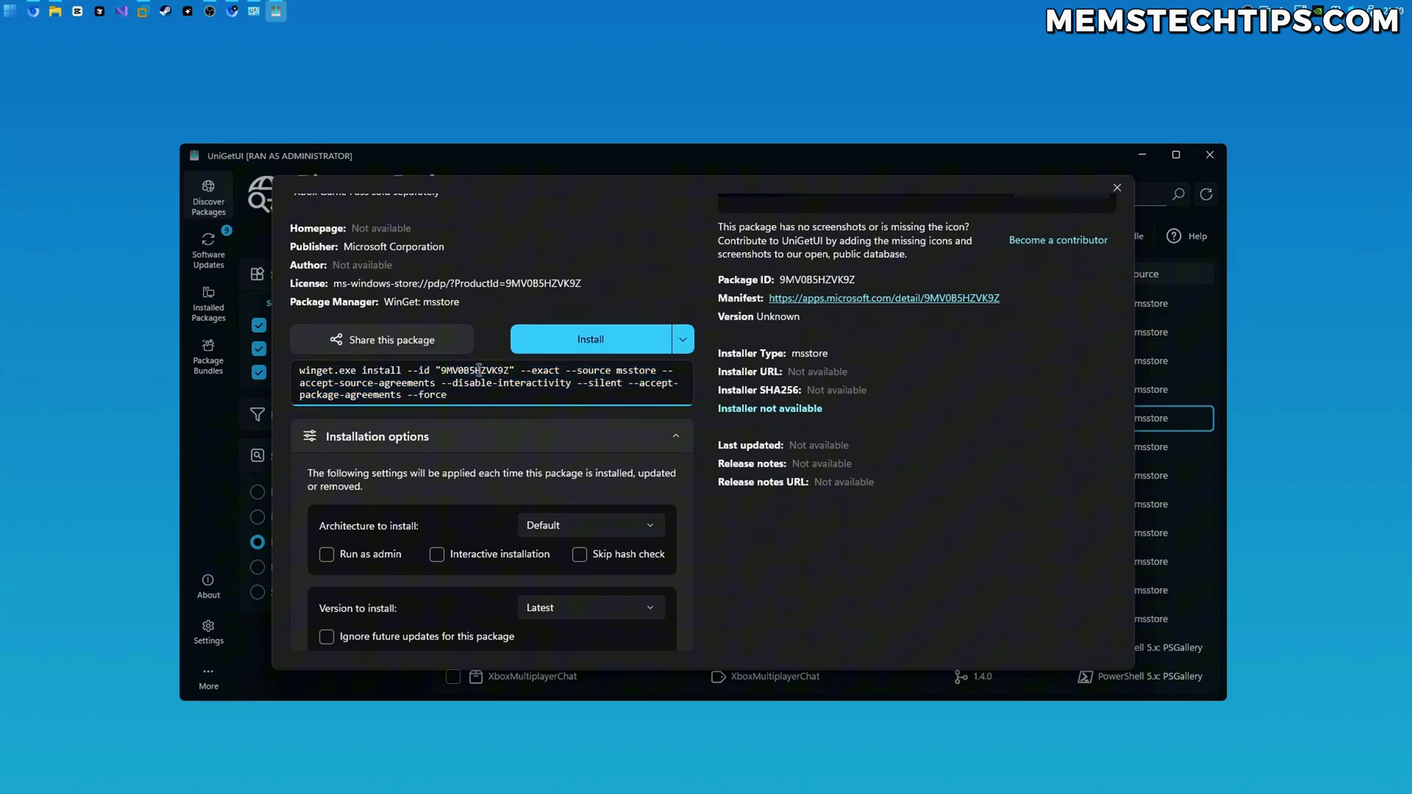